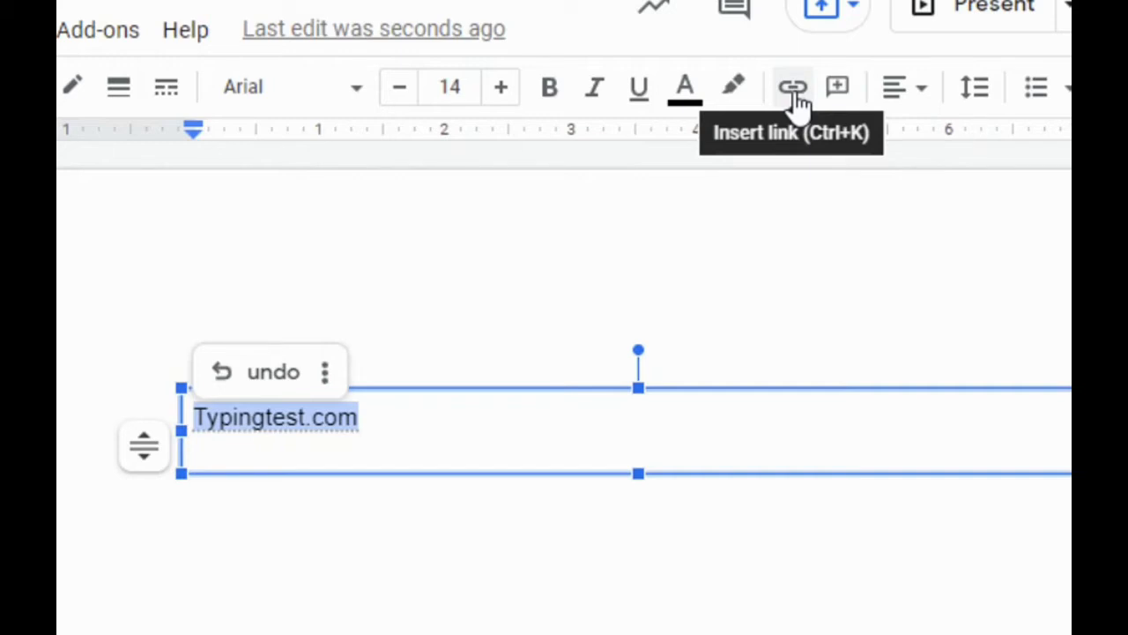
Link the selected "Typingtest.com" text to typingtest.com
left_click(794, 94)
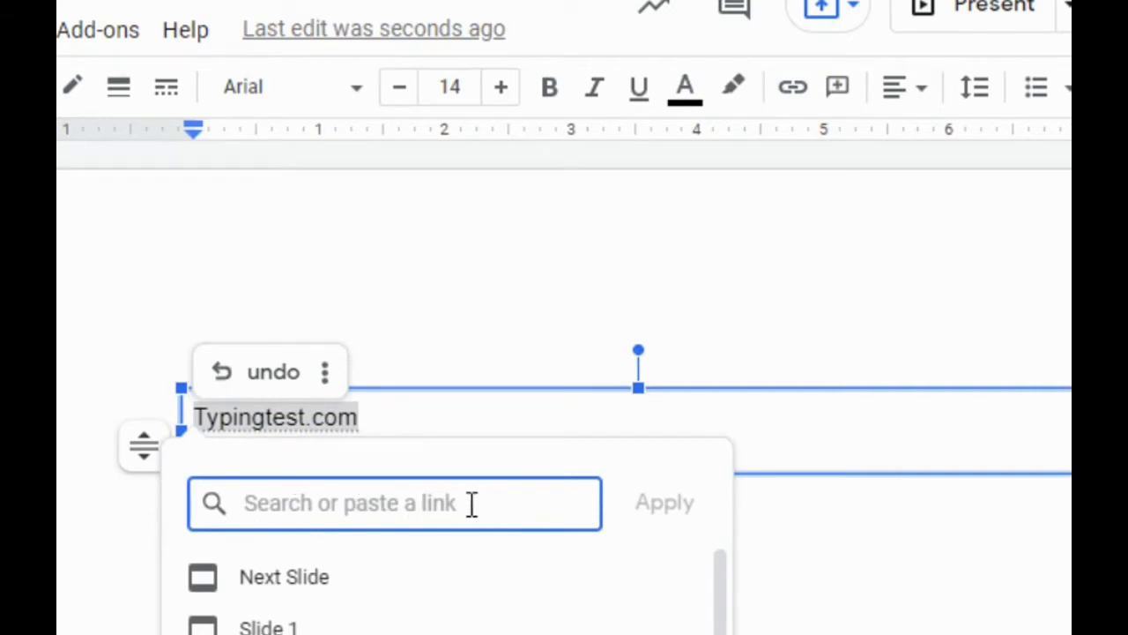
type("typingte")
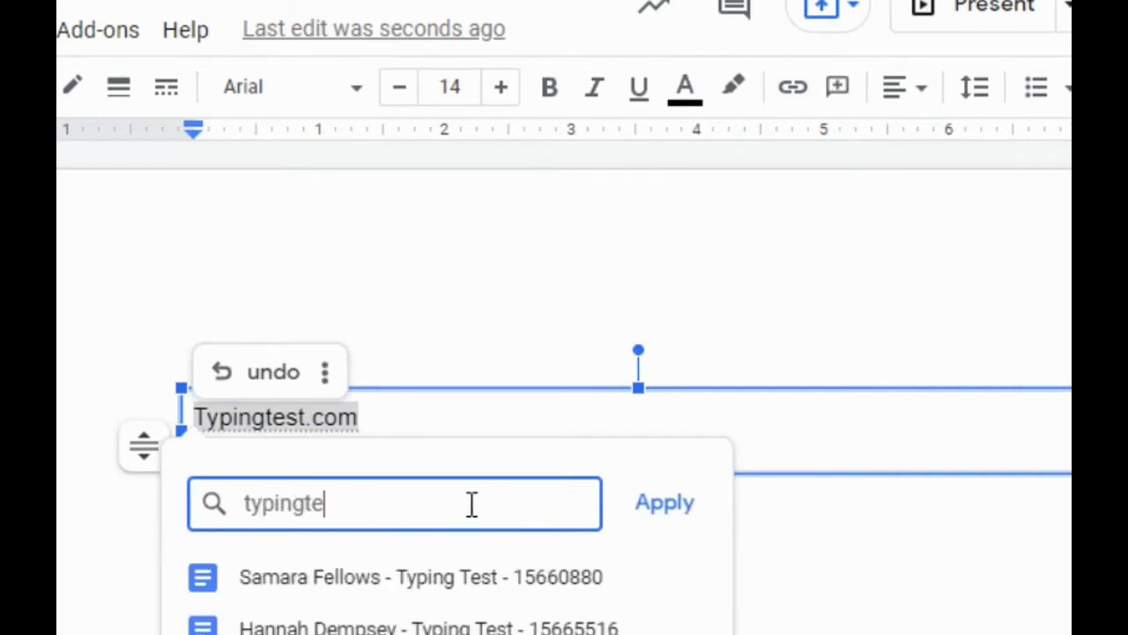
type("st.com")
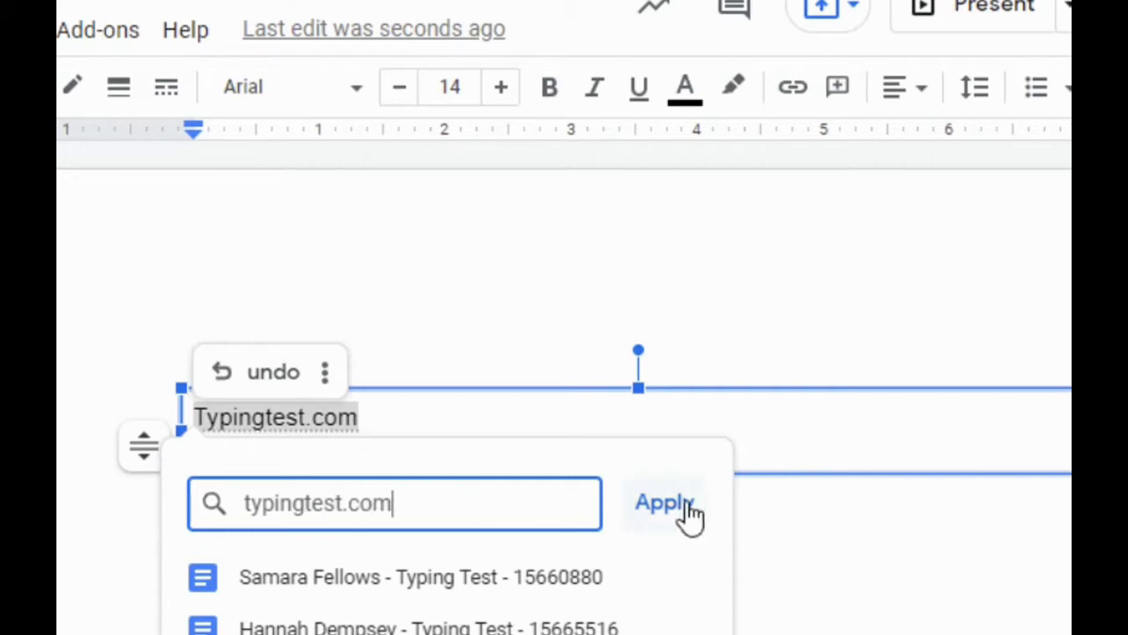
left_click(680, 503)
left_click(393, 566)
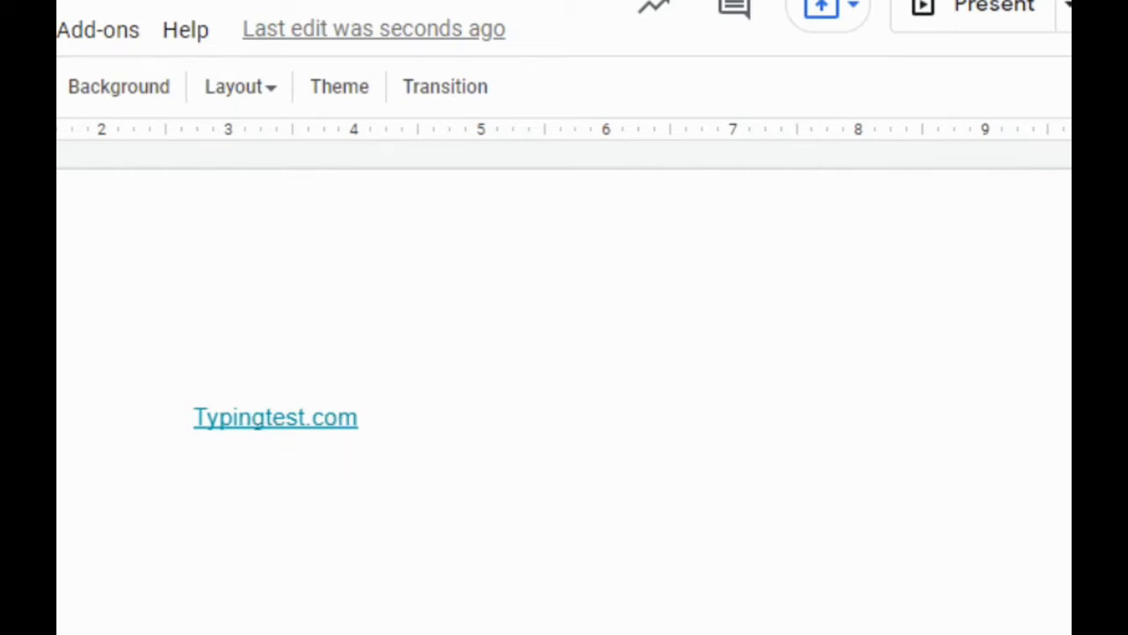
Open the website linked from the "Typingtest.com" text to test it, and close its browser tab
left_click(240, 419)
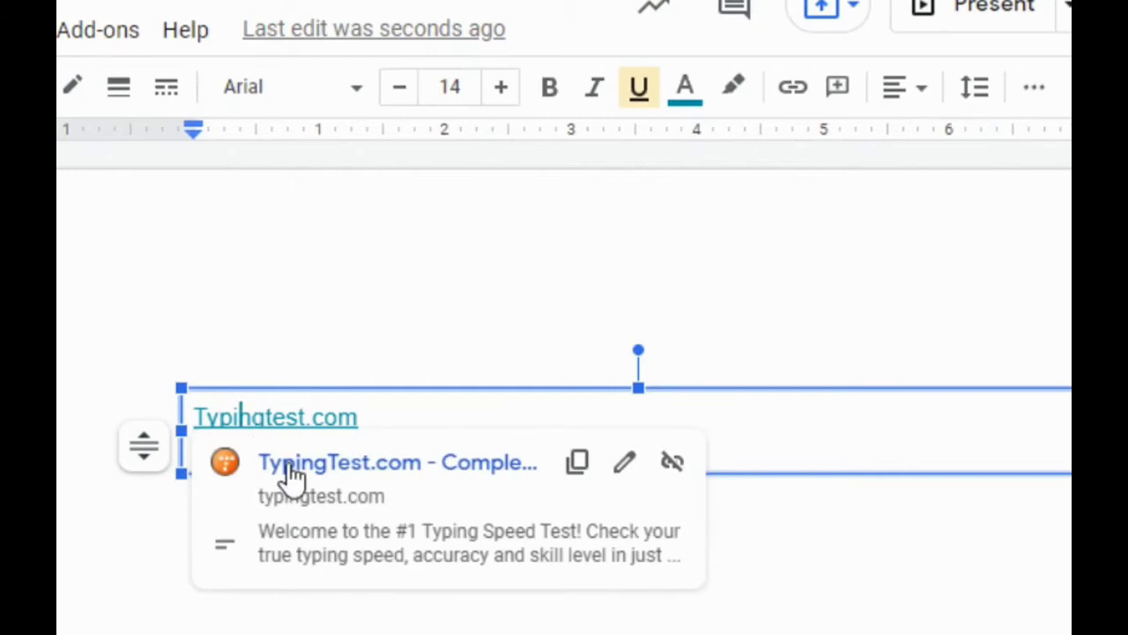
left_click(326, 467)
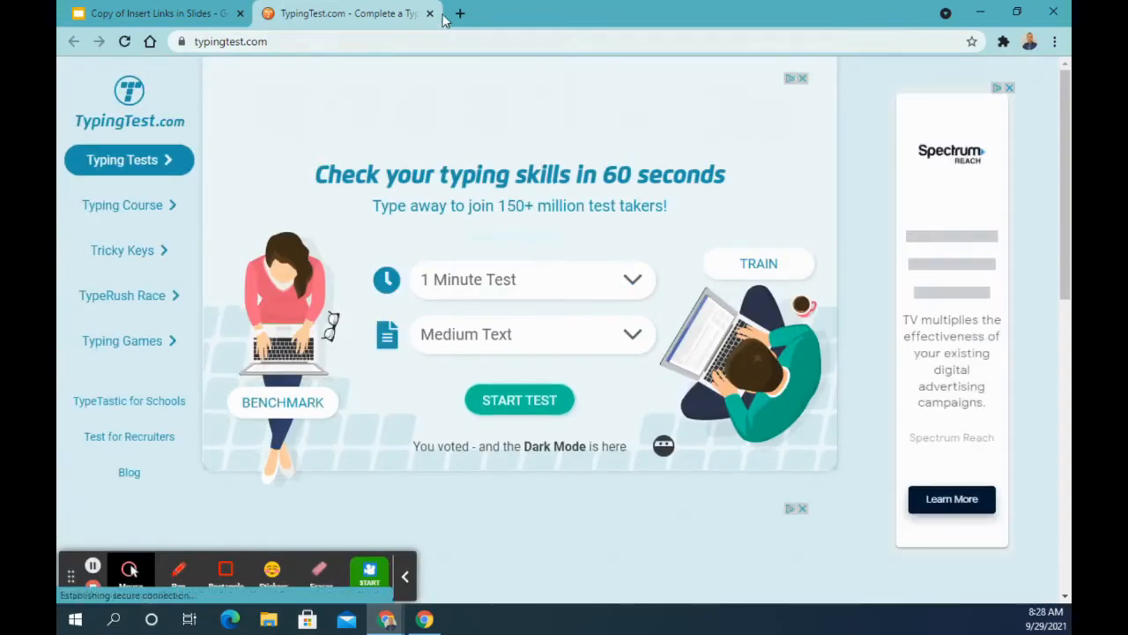
left_click(429, 13)
Delete the text box containing the "Typingtest.com" link from slide 1
left_click(539, 360)
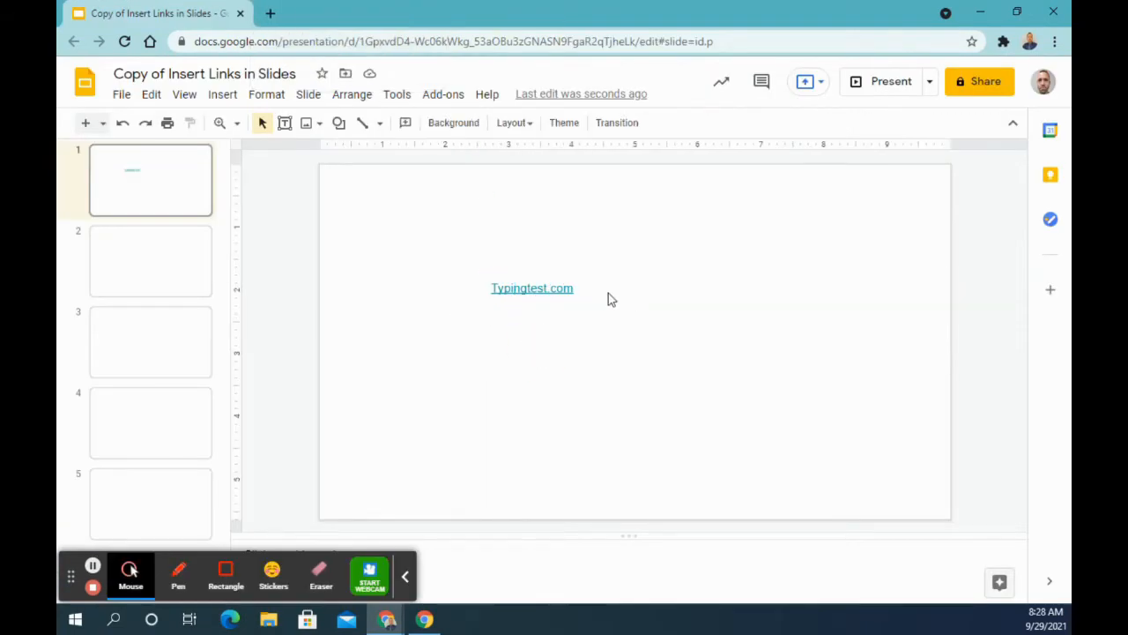
left_click(588, 296)
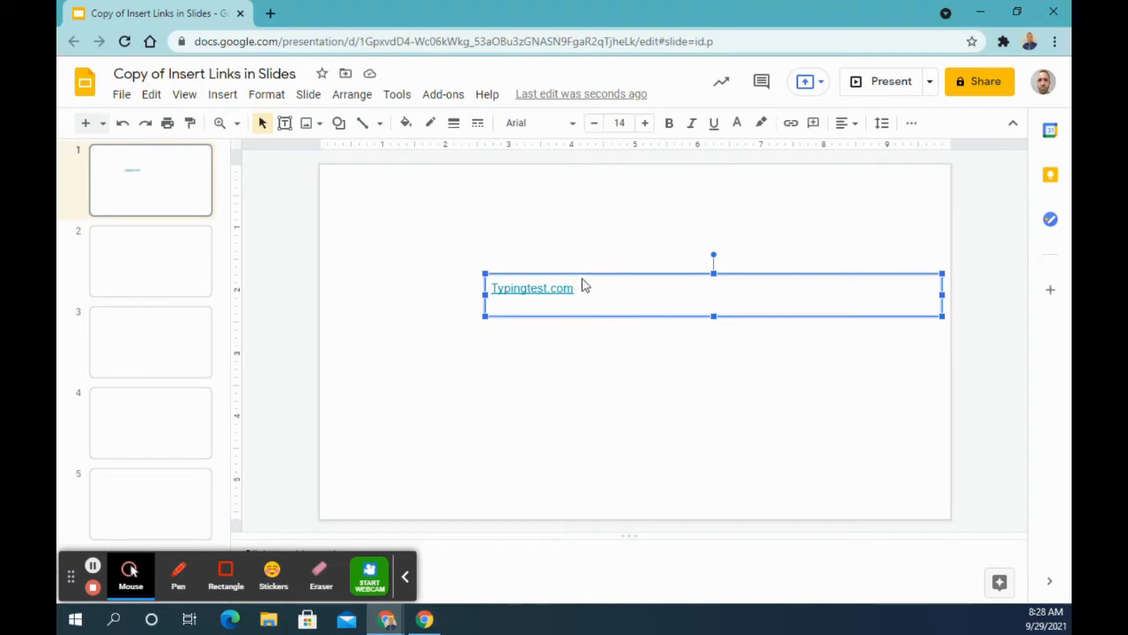
key("Delete")
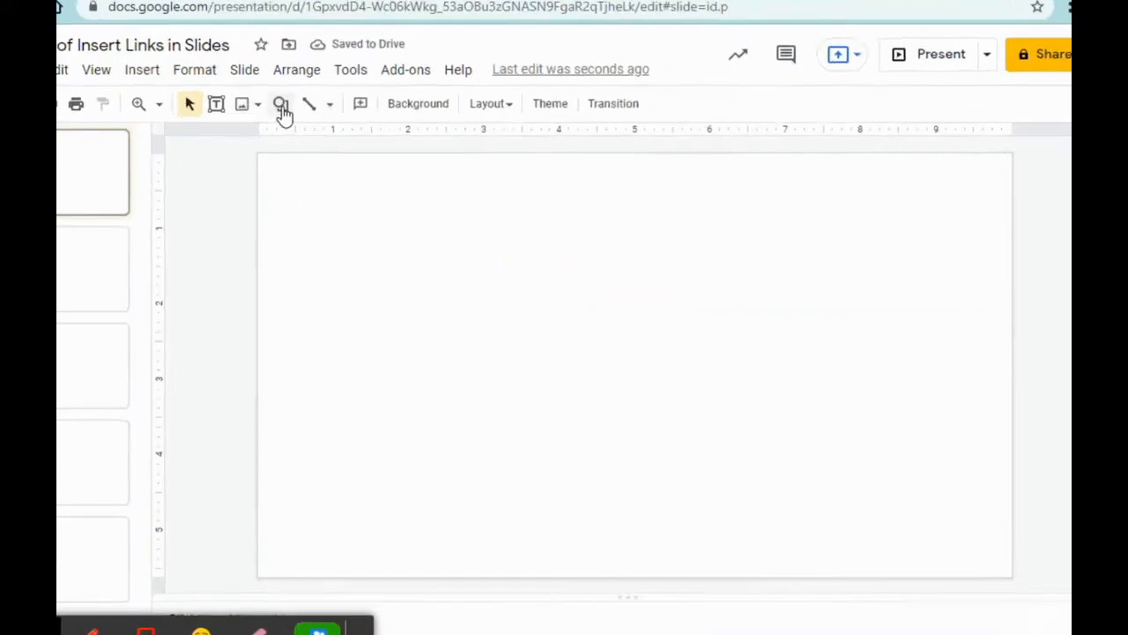
Draw a large smiley face shape near the middle of slide 1
left_click(123, 56)
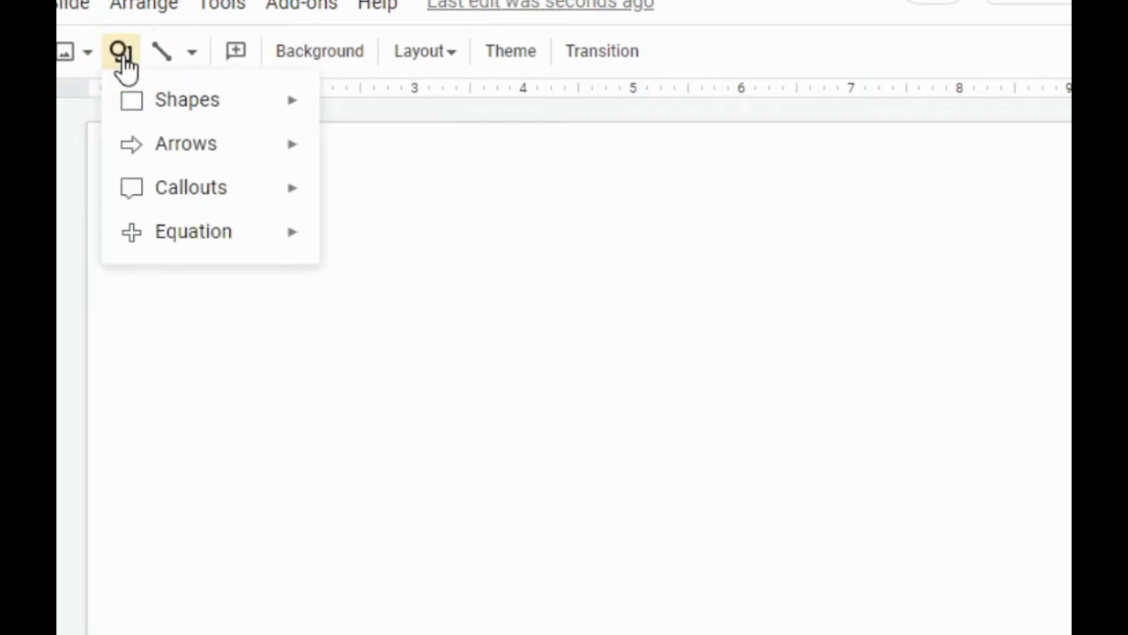
mouse_move(151, 115)
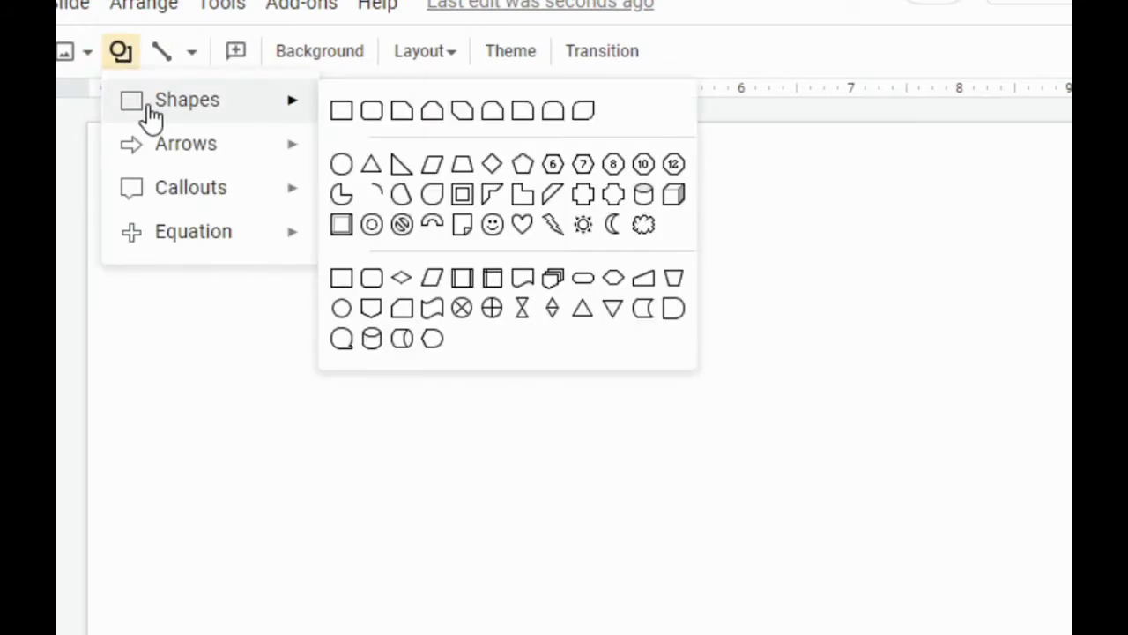
left_click(492, 223)
left_click_drag(486, 285, 592, 379)
left_click_drag(661, 452, 770, 545)
Fill the smiley face with the solid lime yellow from the Simple Light theme colours
left_click(236, 53)
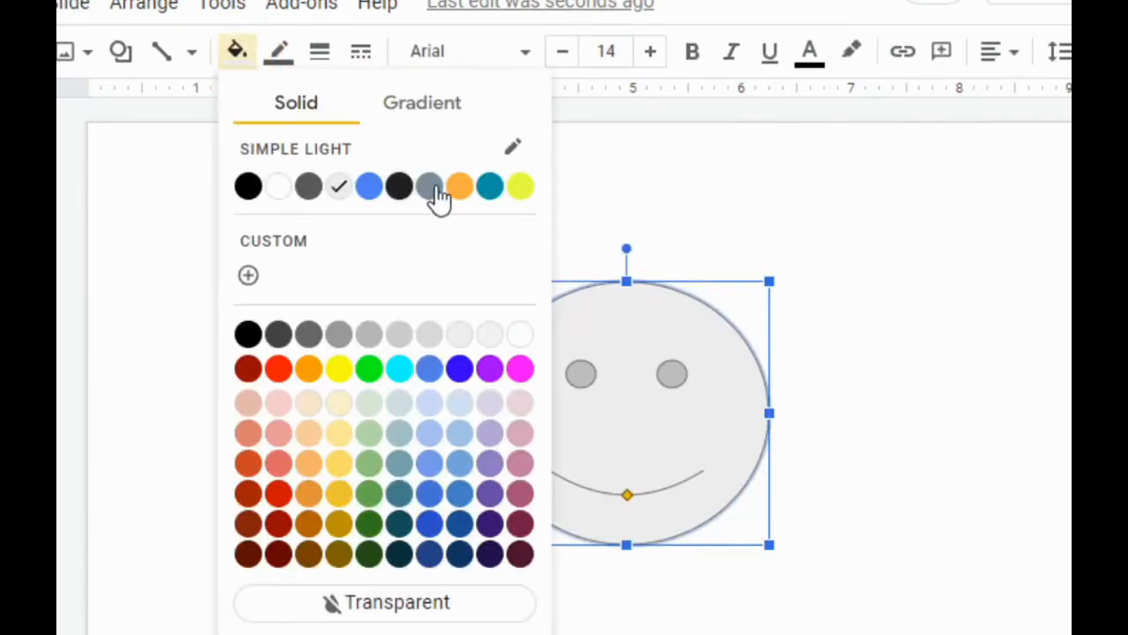
left_click(525, 187)
left_click(888, 411)
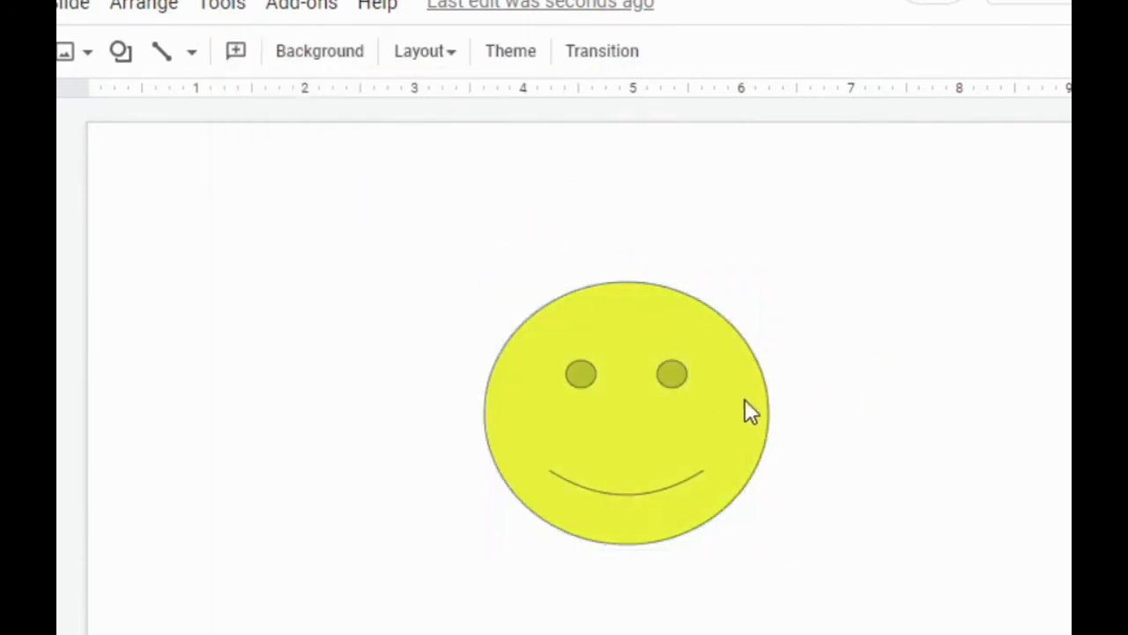
Link the smiley face shape to typingtest.com
left_click(594, 398)
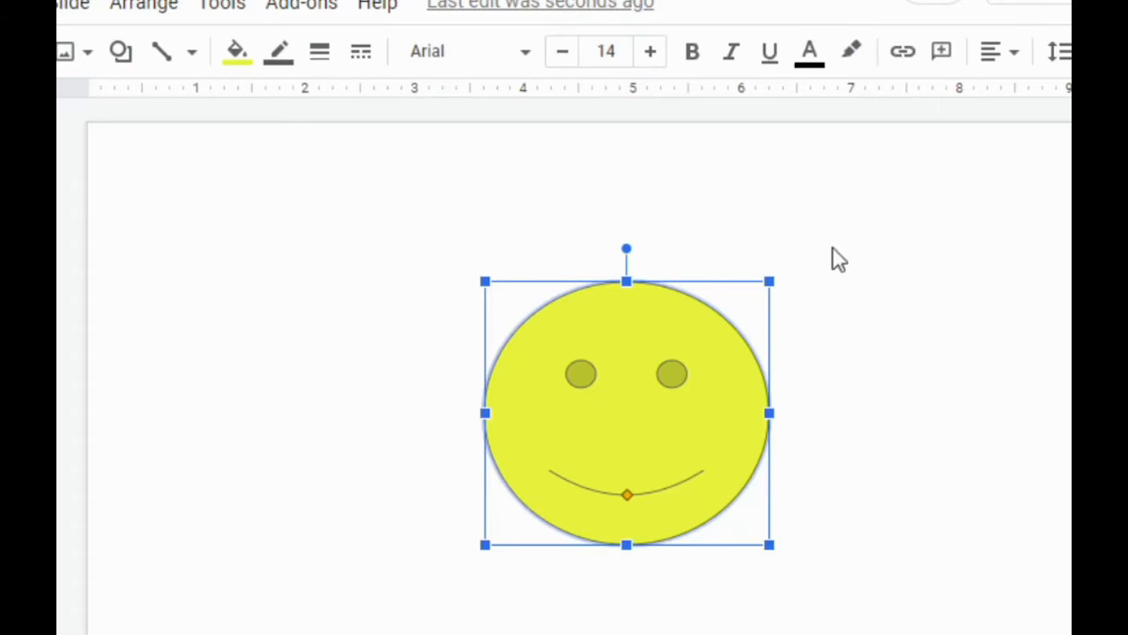
left_click(903, 53)
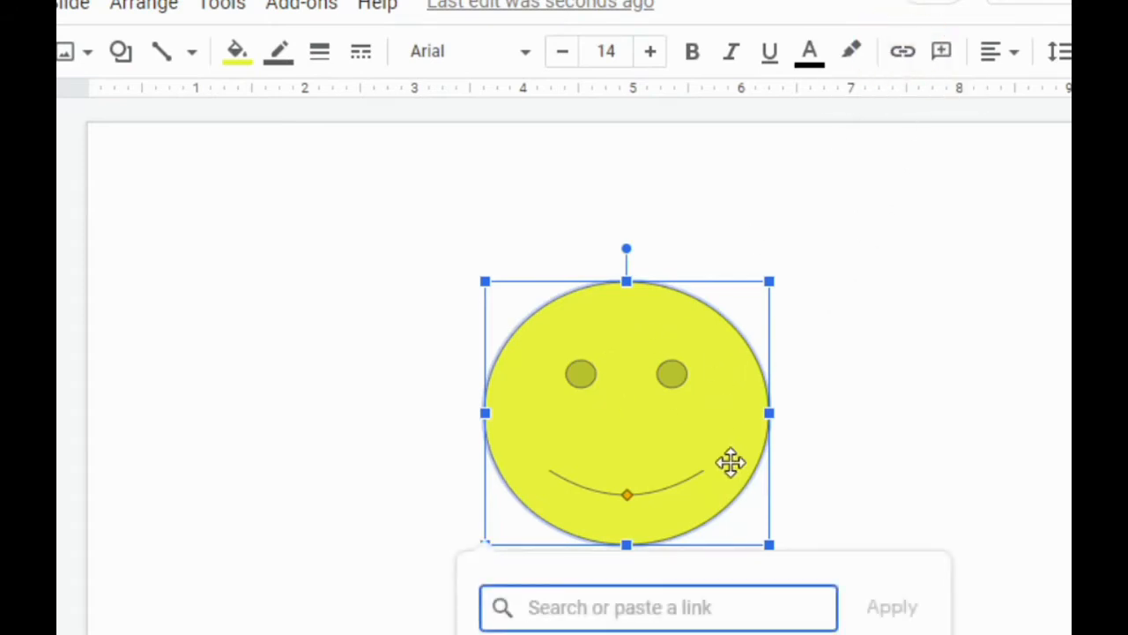
type("typingt")
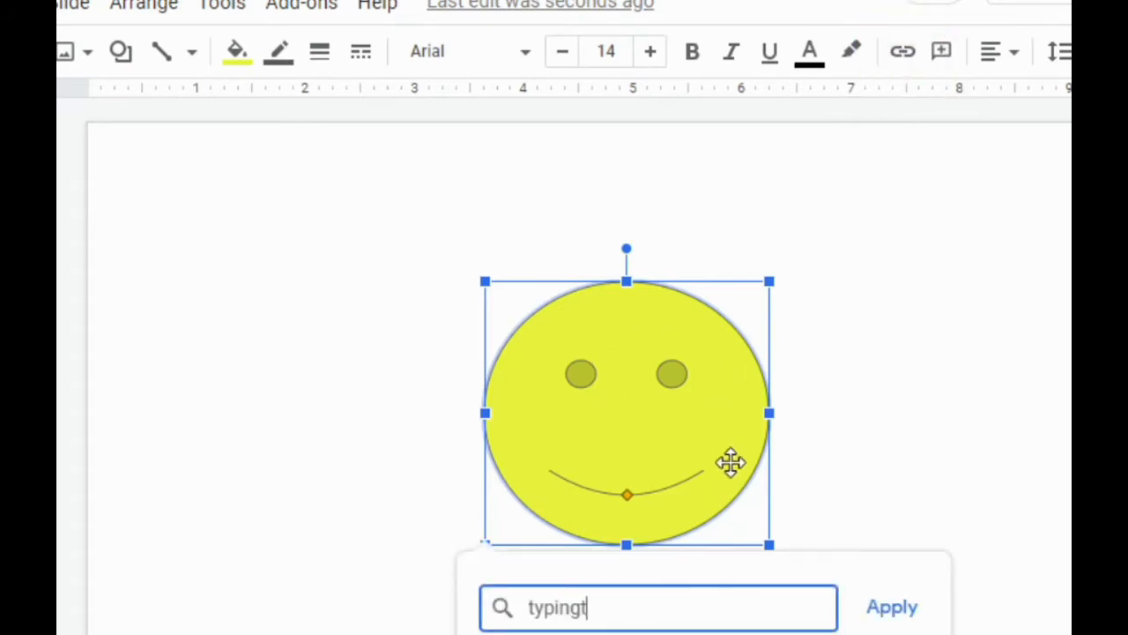
type("est.com")
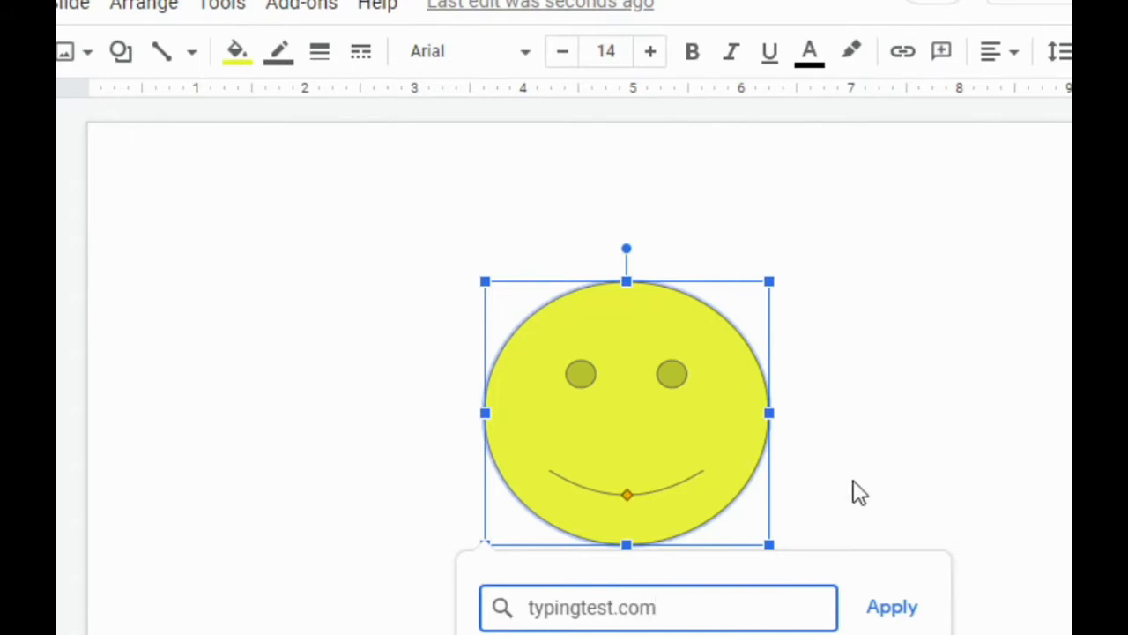
left_click(888, 612)
left_click(989, 361)
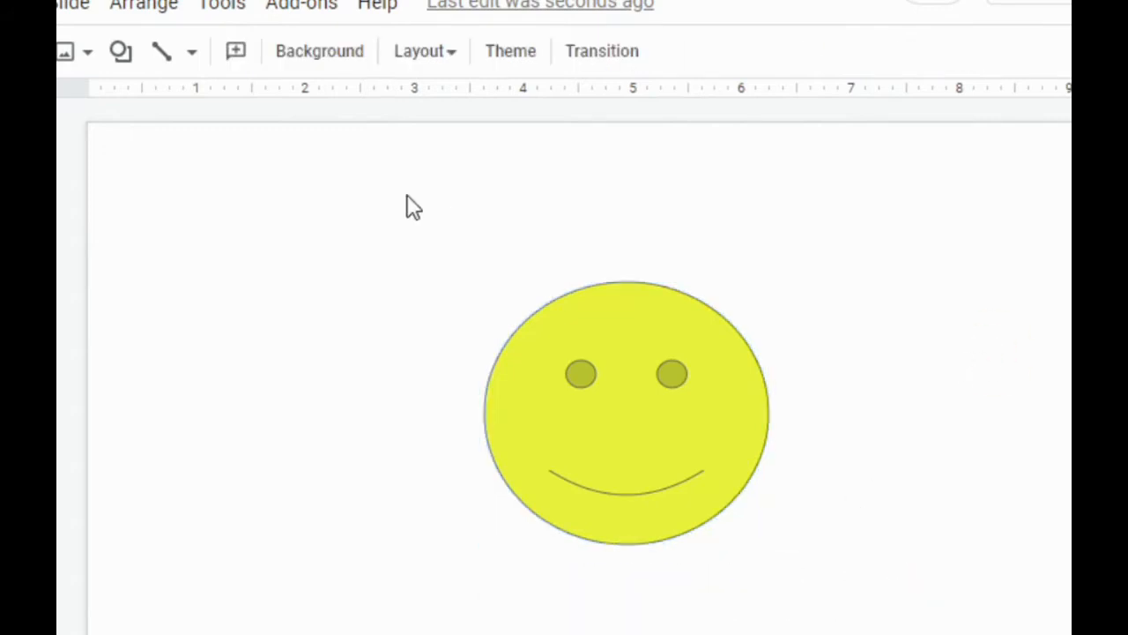
Open the website linked from the smiley face to test it, and close its browser tab
left_click(617, 384)
left_click(598, 578)
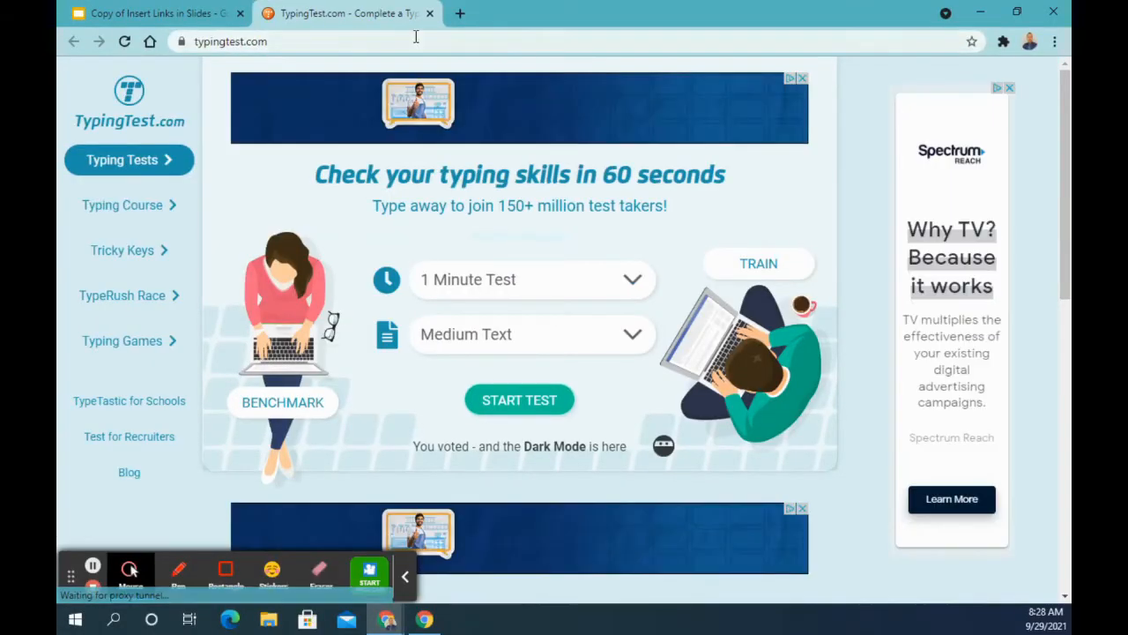
left_click(430, 13)
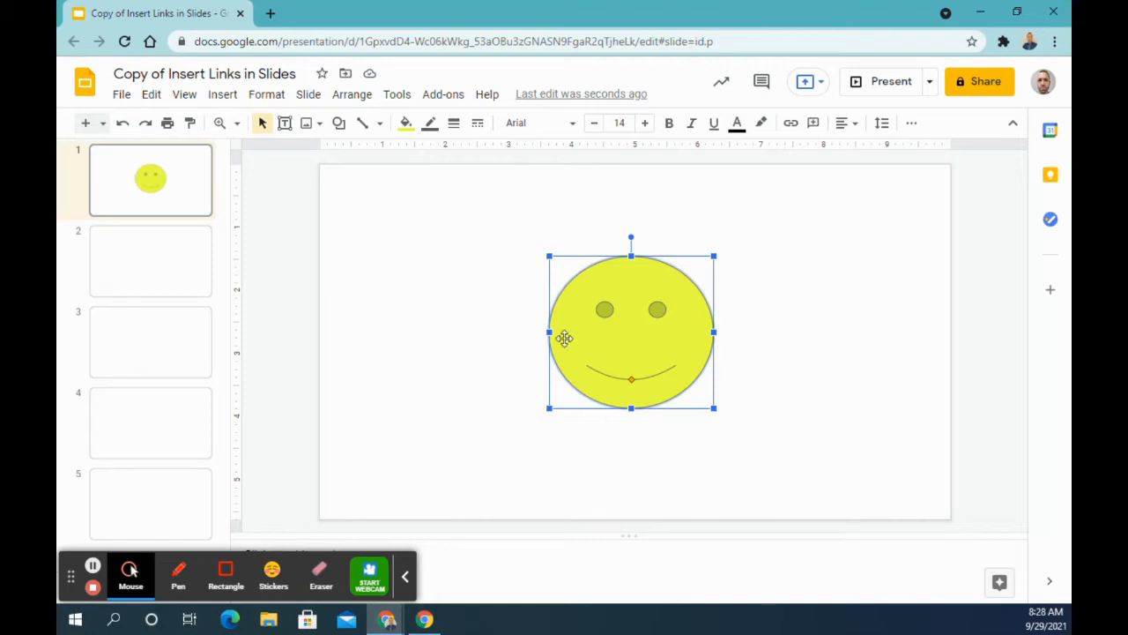
Move the smiley face up toward the slide's upper edge and delete it
left_click_drag(634, 337, 644, 280)
left_click(506, 332)
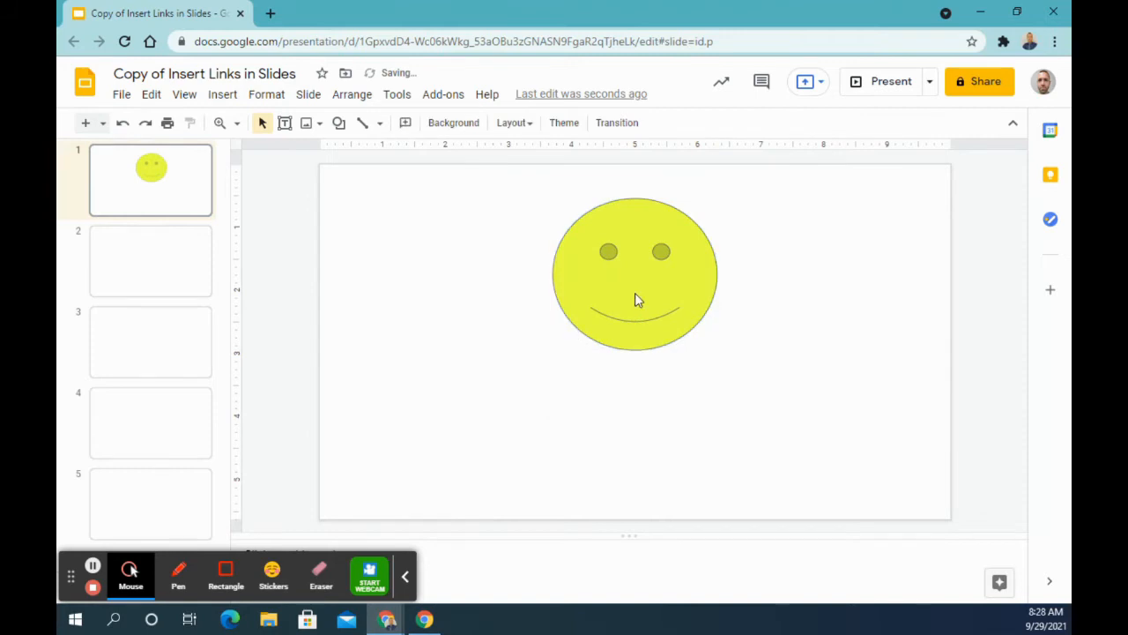
left_click(628, 312)
key("Delete")
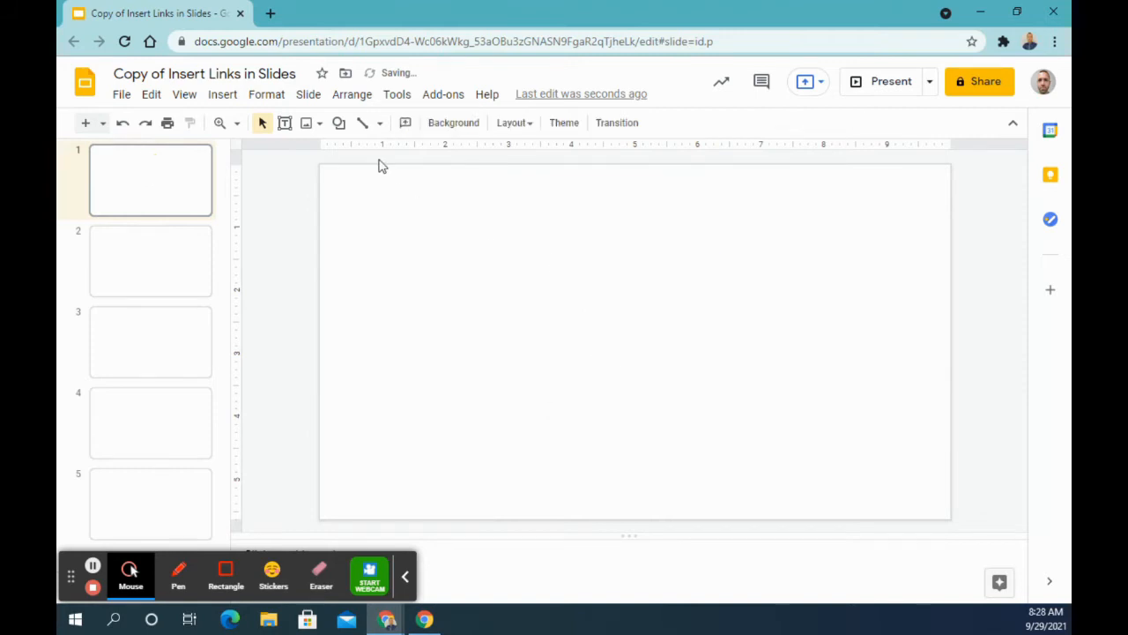
Draw a large lightning bolt shape near the middle of slide 1
left_click(339, 122)
mouse_move(355, 157)
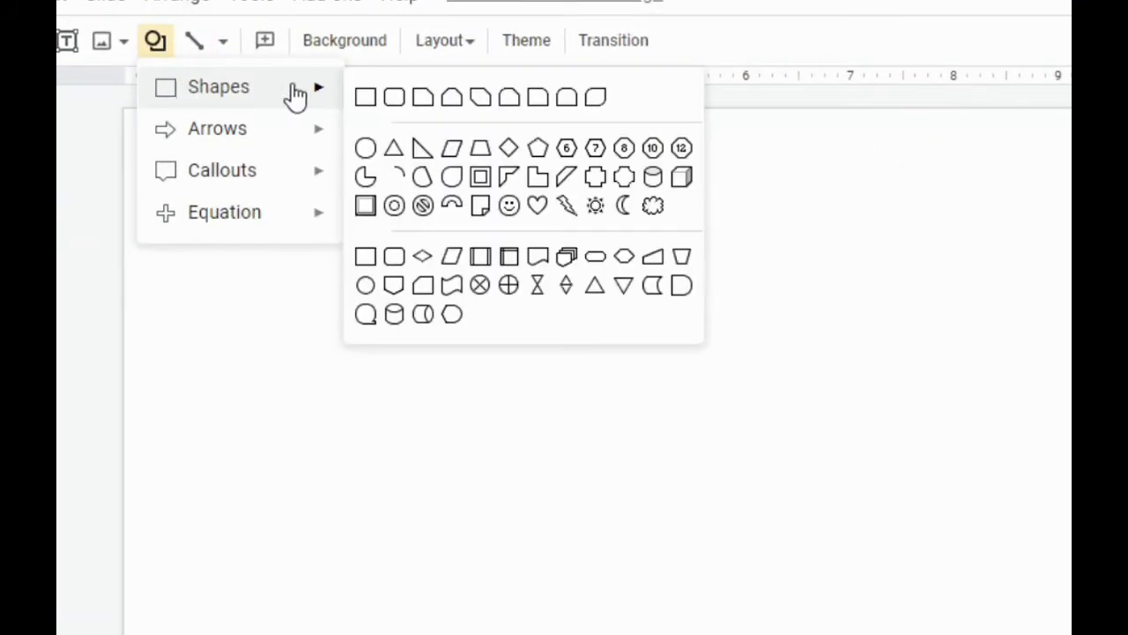
left_click(566, 204)
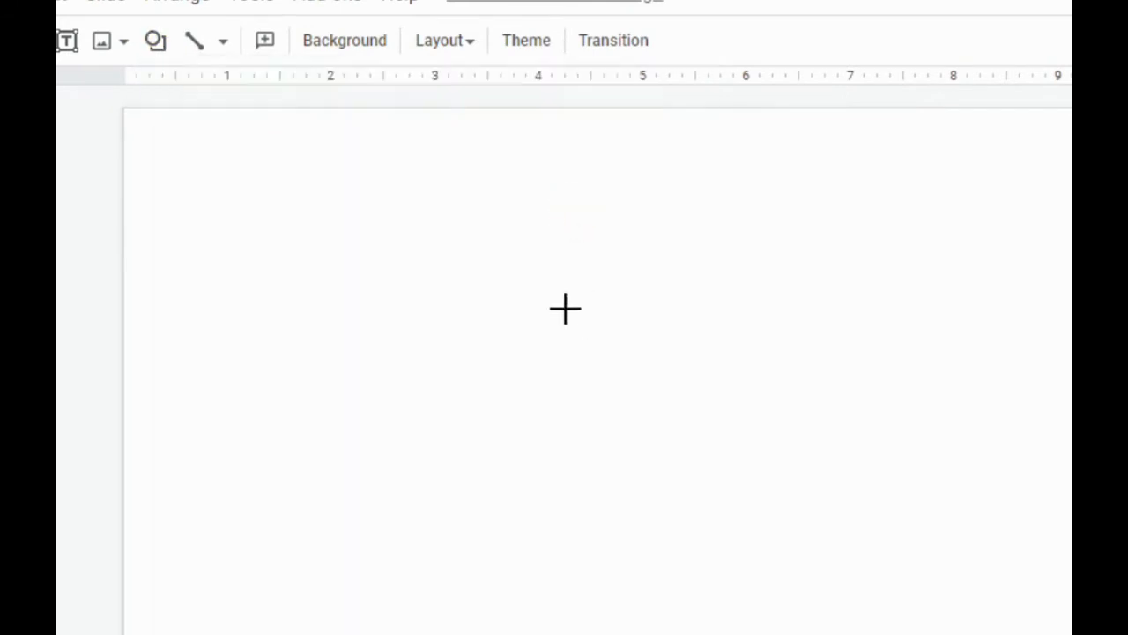
left_click_drag(466, 209, 737, 531)
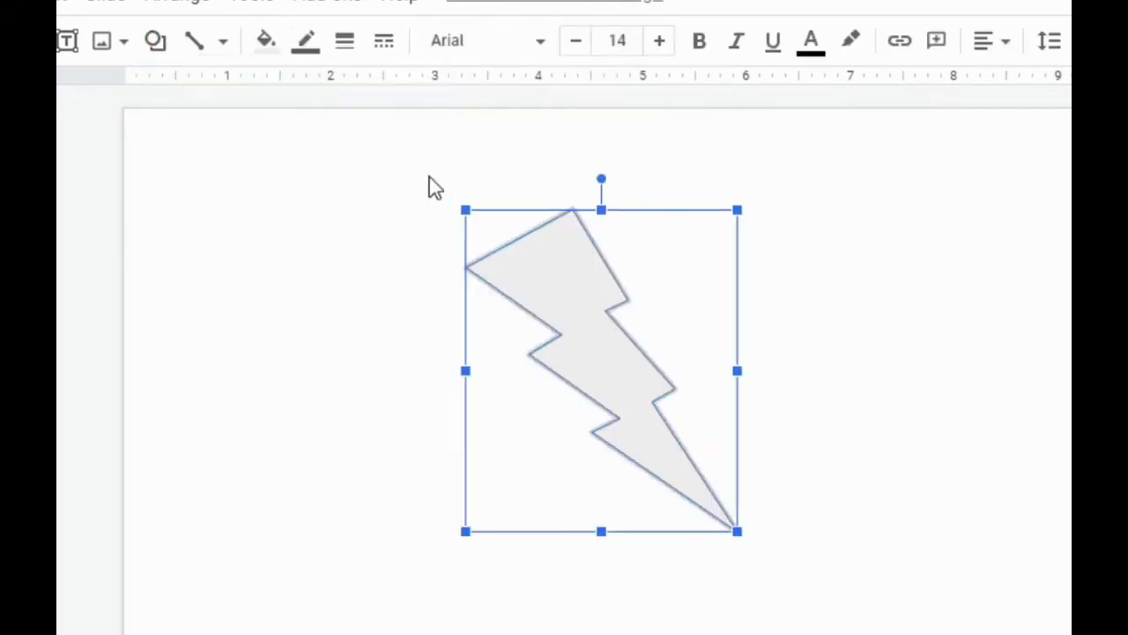
Fill the lightning bolt with a custom linear gradient, using lime yellow for the first stop and black for the last stop
left_click(266, 41)
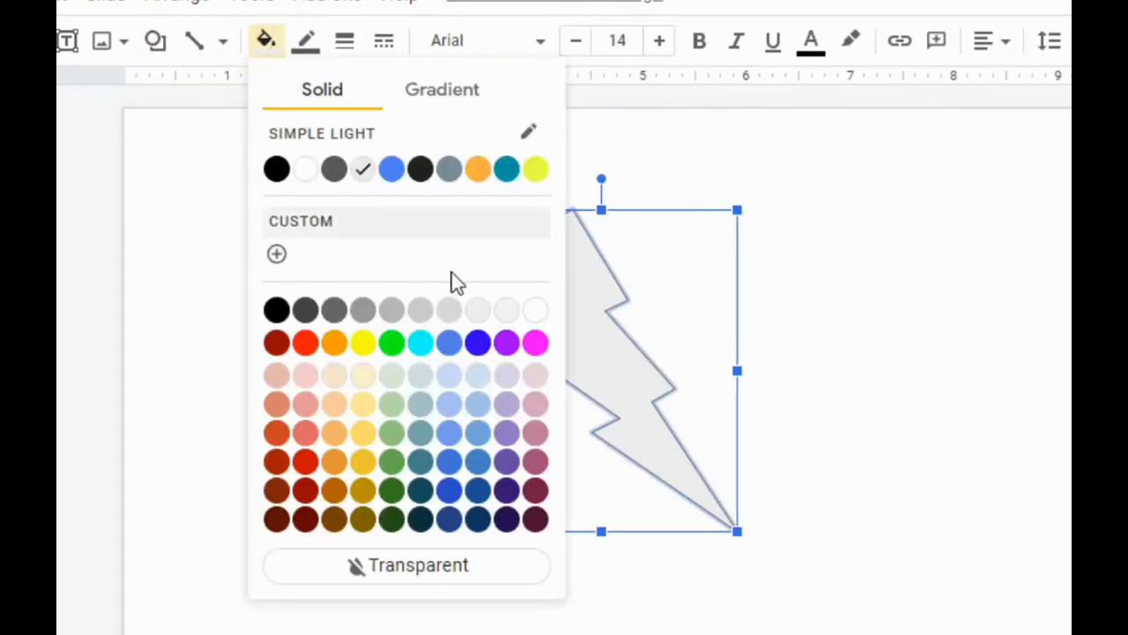
left_click(442, 99)
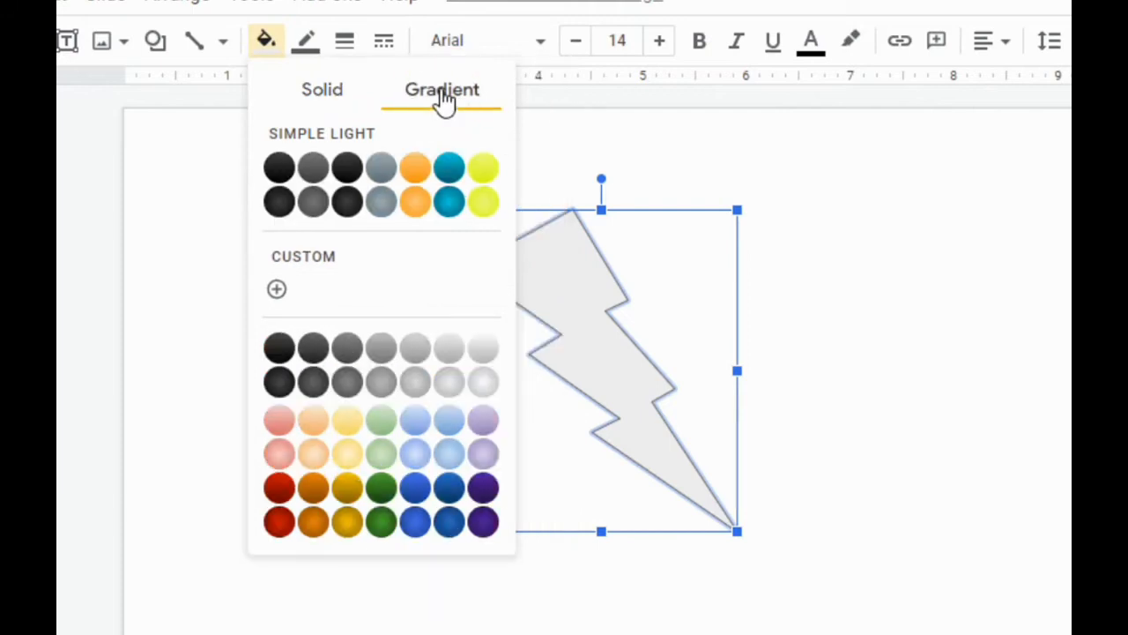
left_click(282, 294)
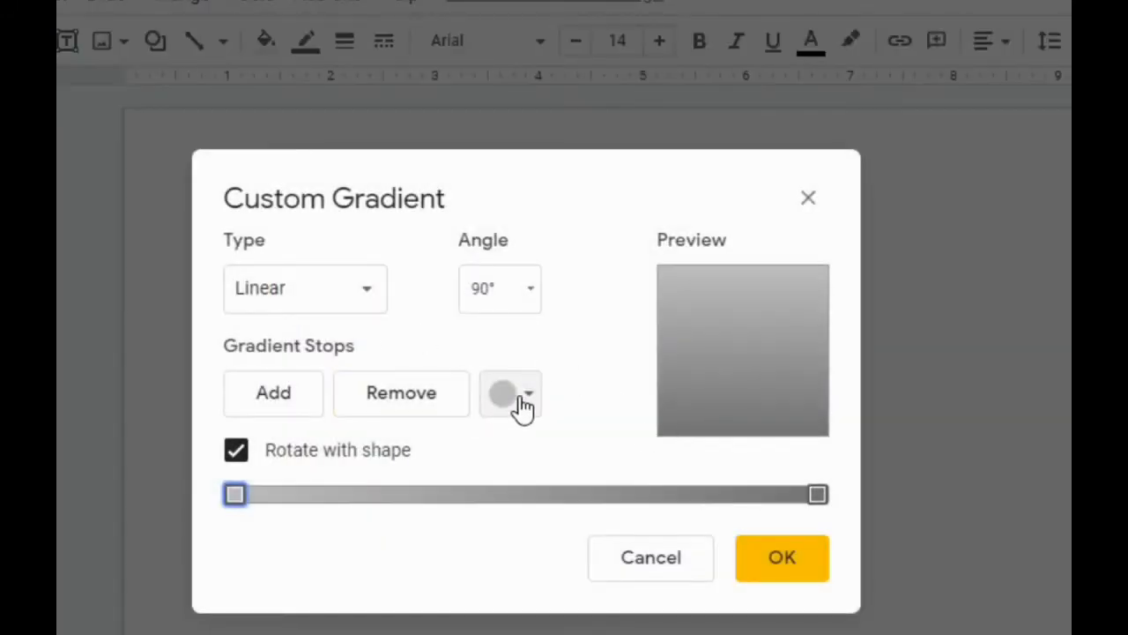
left_click(510, 395)
left_click(765, 480)
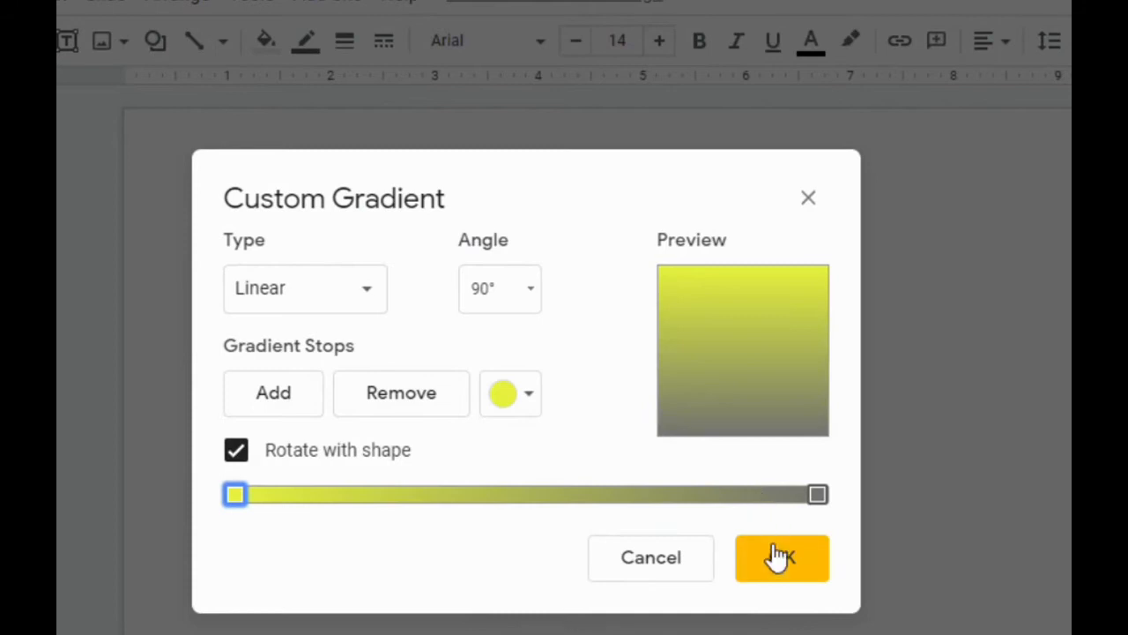
left_click(816, 495)
left_click(520, 404)
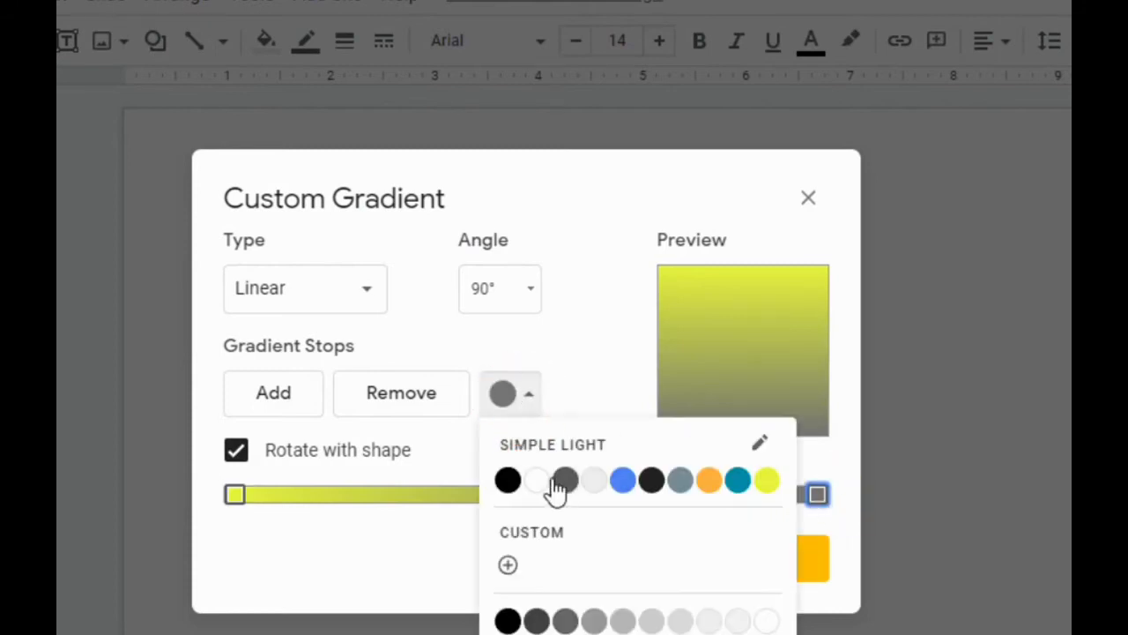
left_click(509, 480)
left_click(769, 564)
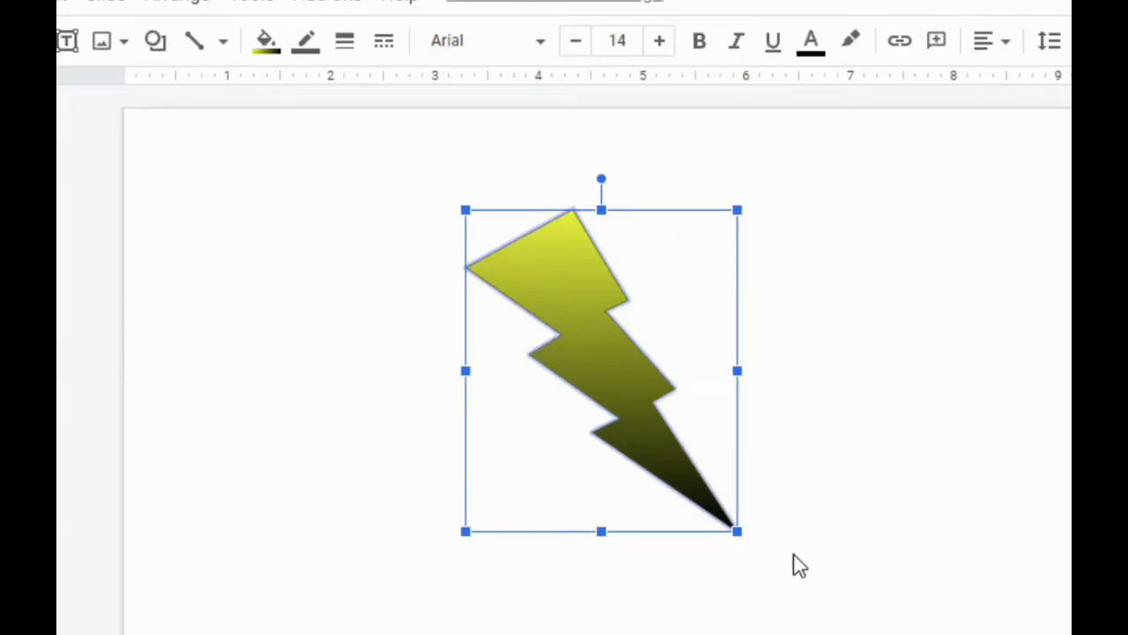
left_click(825, 389)
left_click(587, 334)
key("ctrl+k")
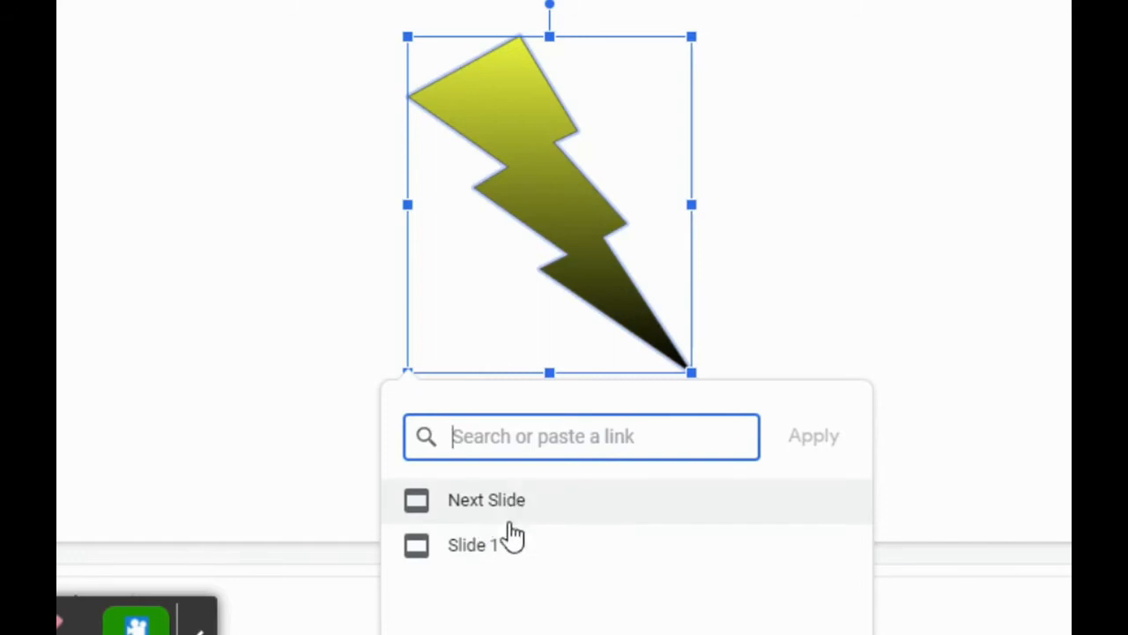
left_click(201, 632)
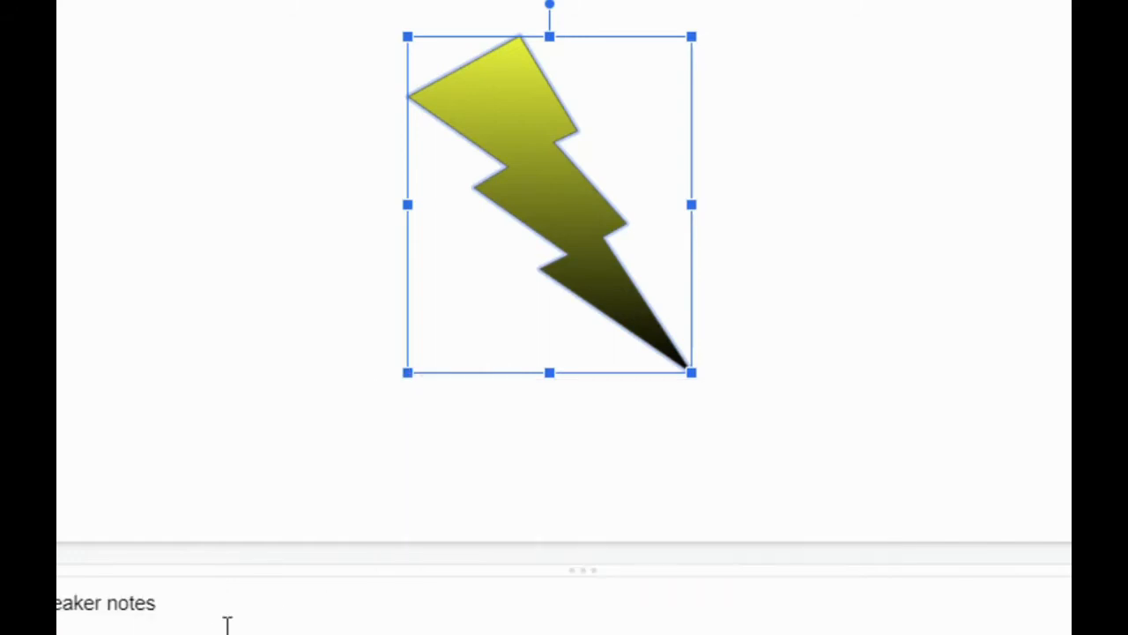
left_click(437, 448)
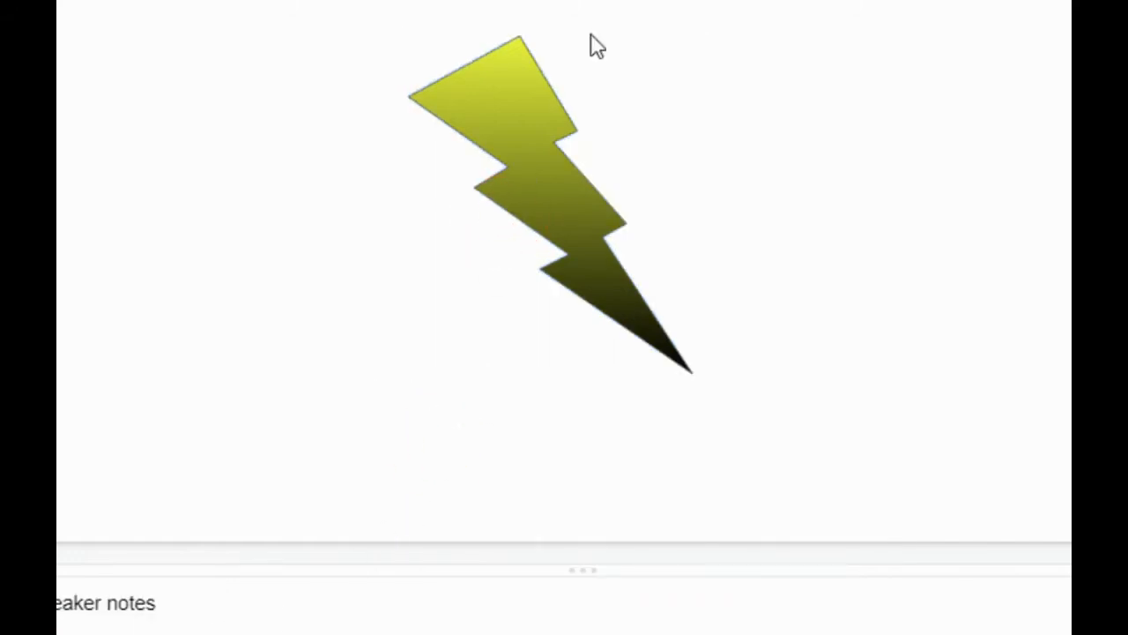
Link the lightning bolt on slide 1 to Slide 5
left_click(531, 182)
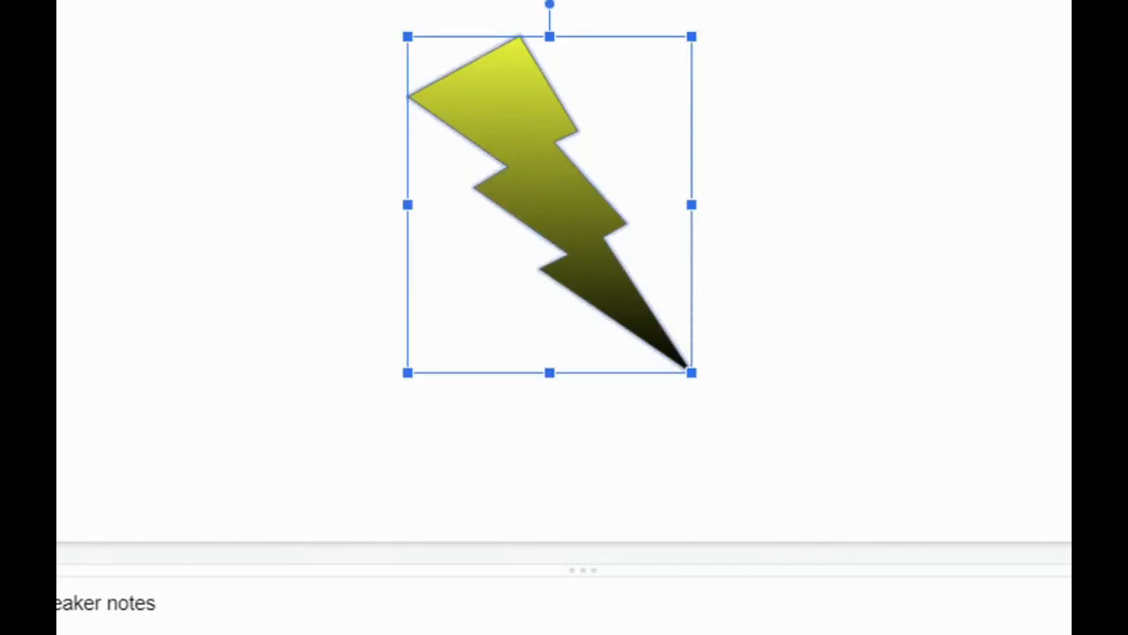
key("ctrl+k")
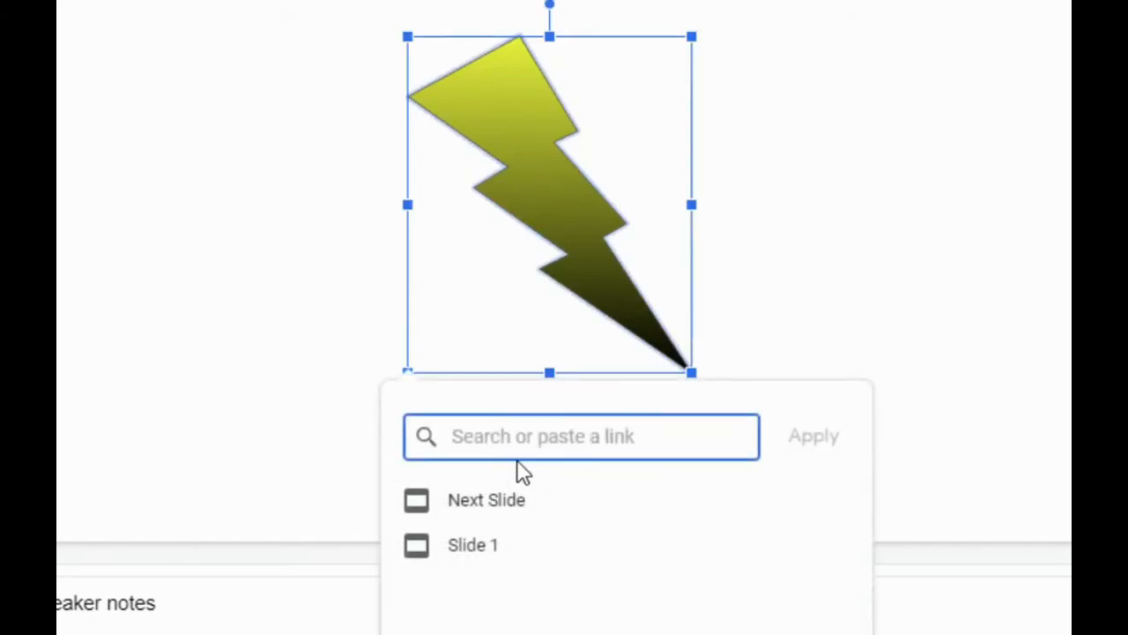
type("slide")
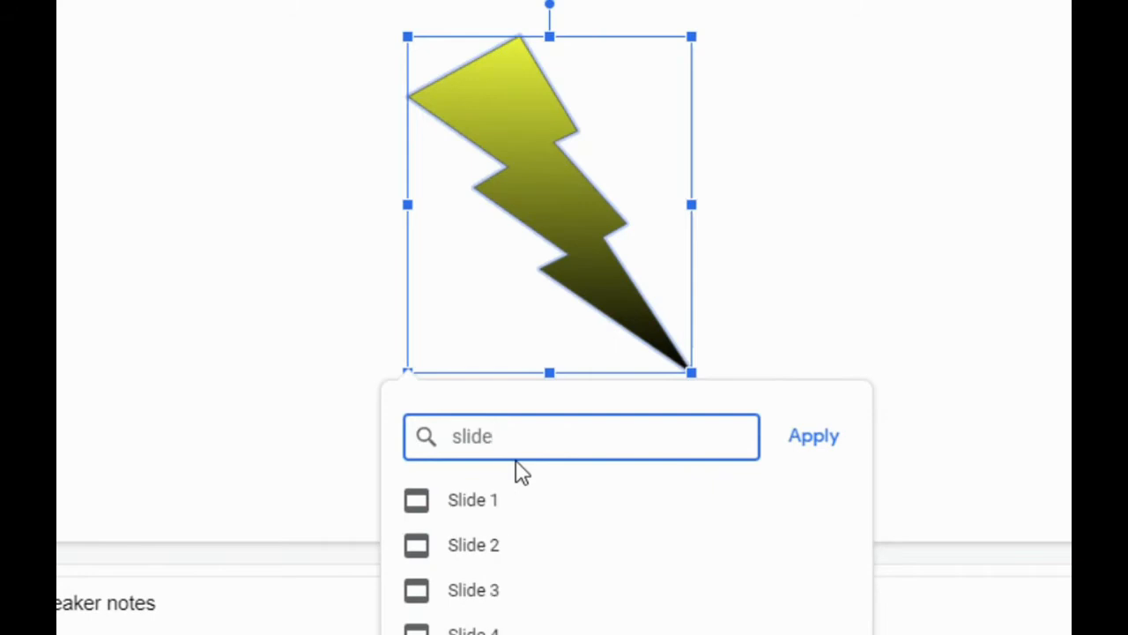
type(" 5")
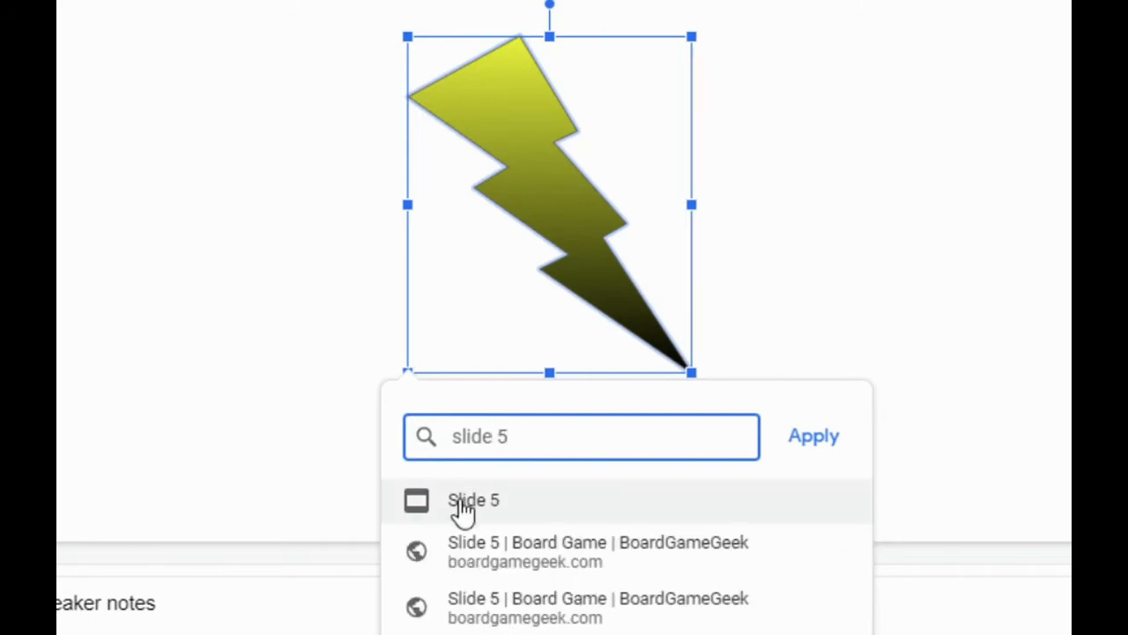
left_click(465, 508)
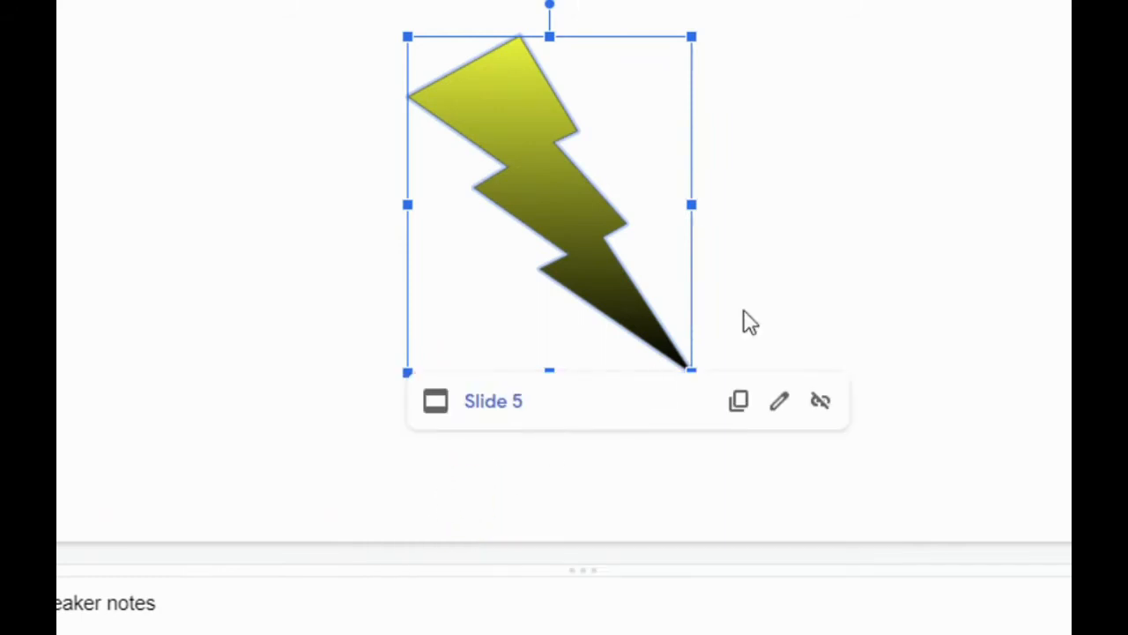
left_click(903, 192)
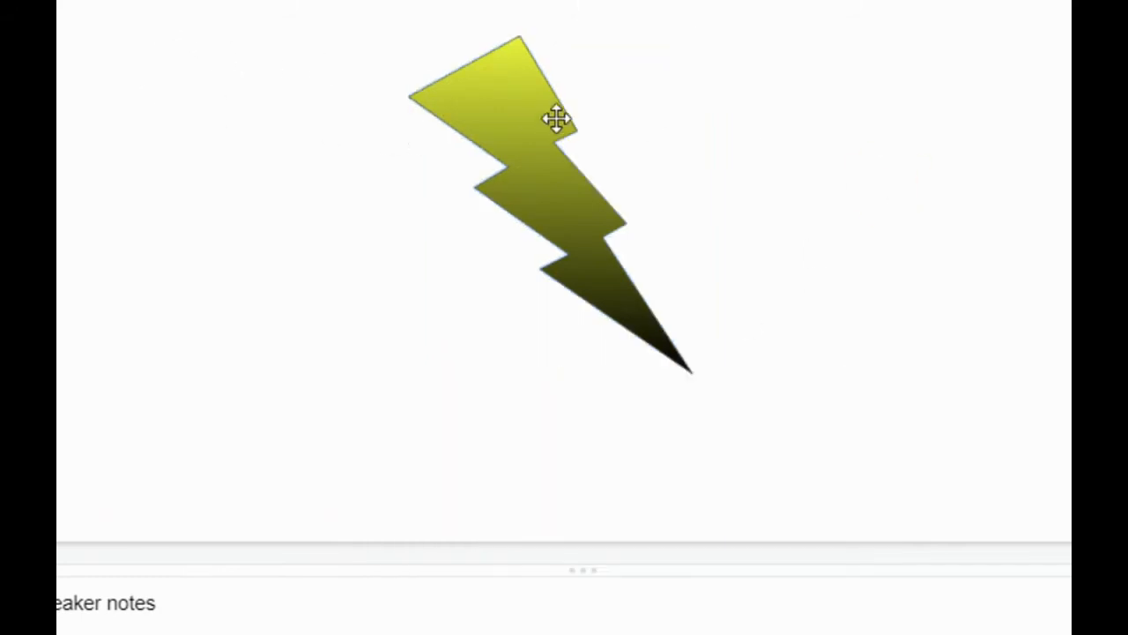
Follow the lightning bolt's link to slide 5 and draw a large sun shape near the middle of that slide
left_click(519, 104)
left_click(493, 401)
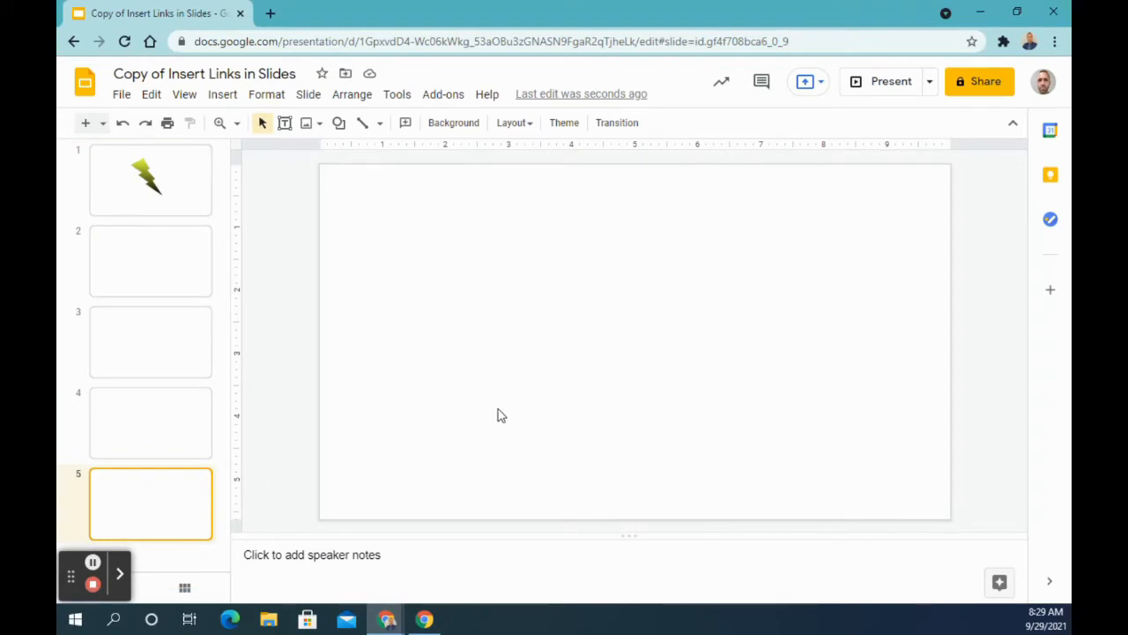
left_click(338, 123)
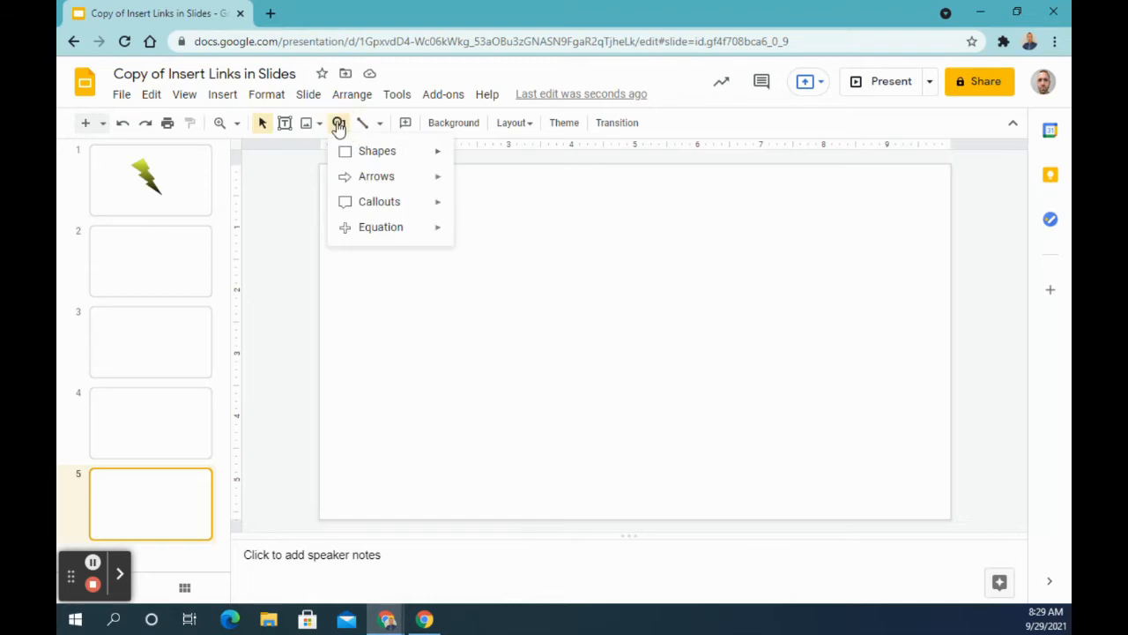
mouse_move(369, 156)
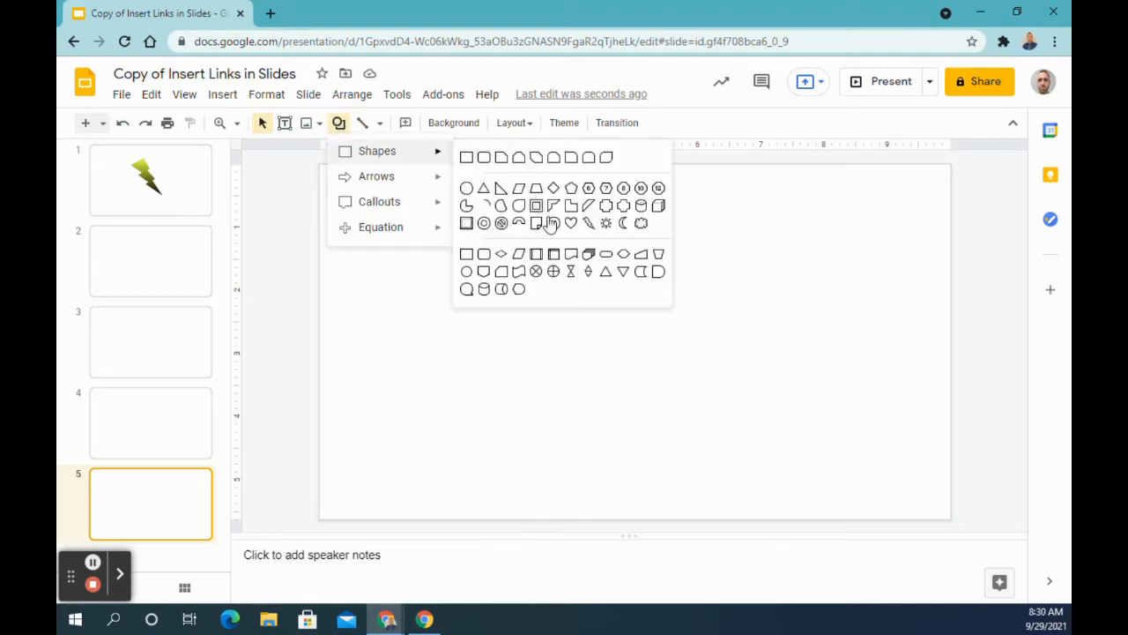
left_click(607, 224)
left_click_drag(536, 229, 766, 441)
Format the sun with a yellow fill and a black border 4px thick
left_click(406, 125)
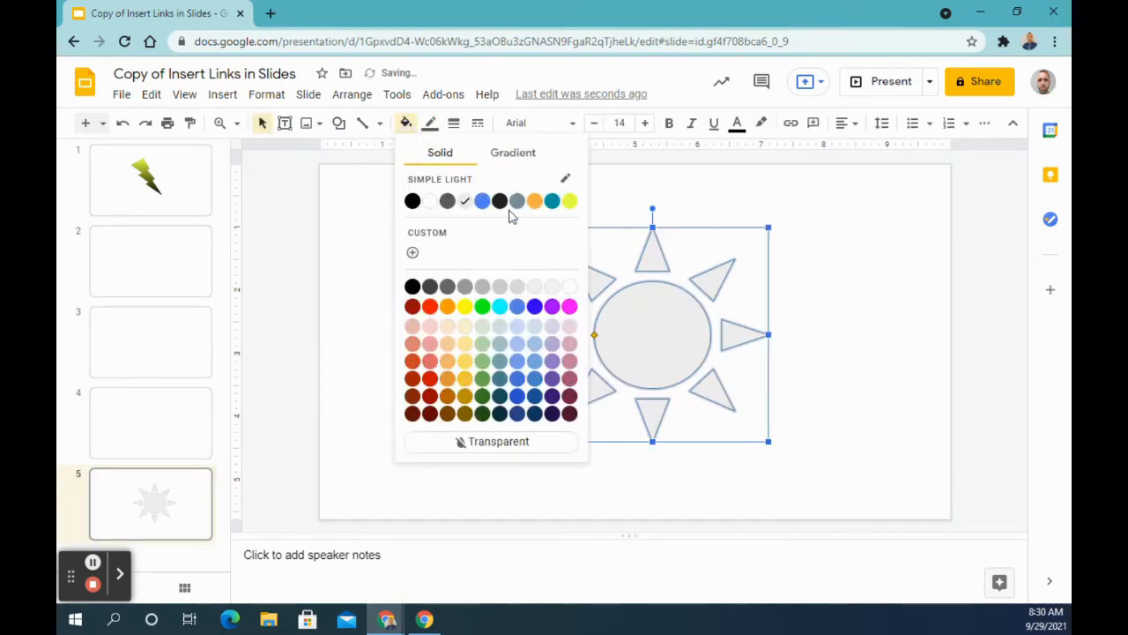
left_click(465, 308)
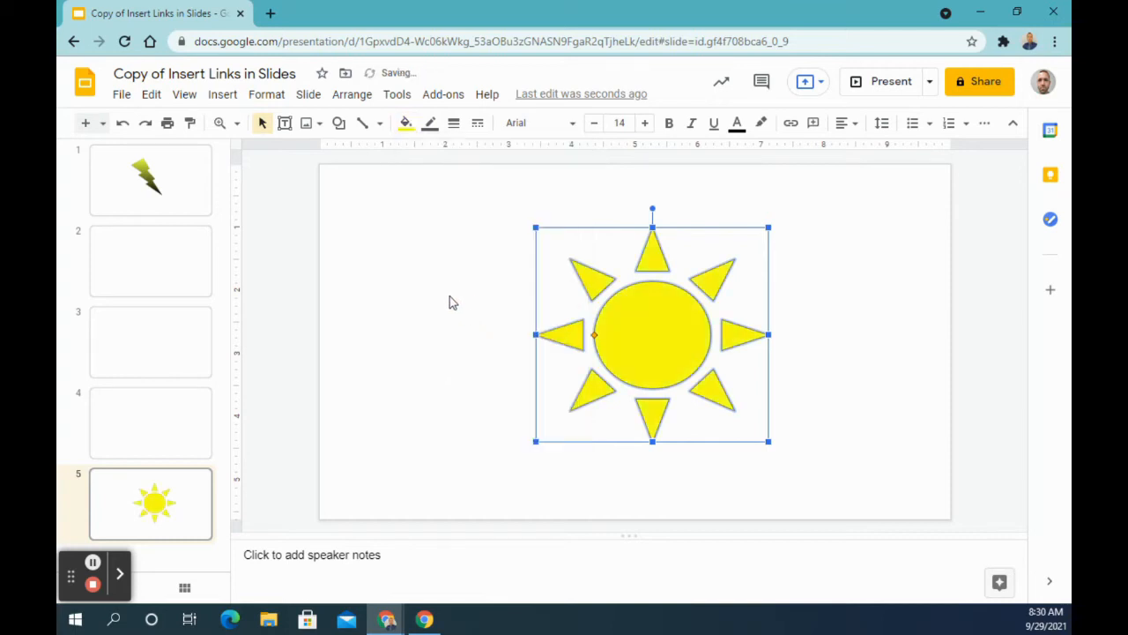
left_click(430, 125)
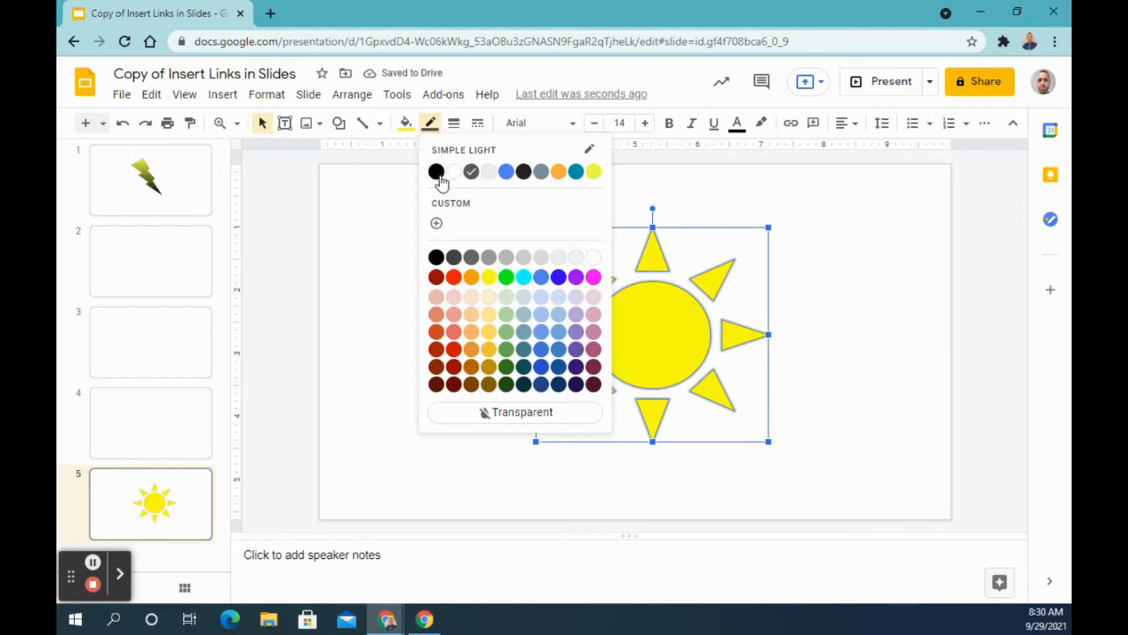
left_click(435, 171)
left_click(454, 124)
left_click(489, 229)
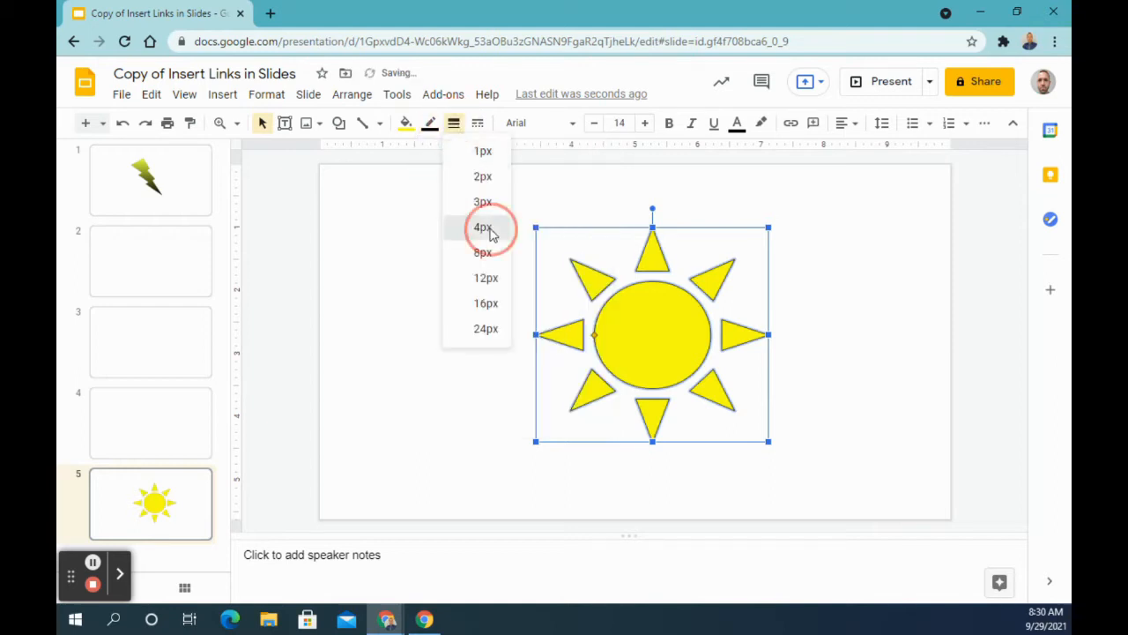
left_click(527, 399)
Link the sun on slide 5 to Slide 3
left_click(666, 361)
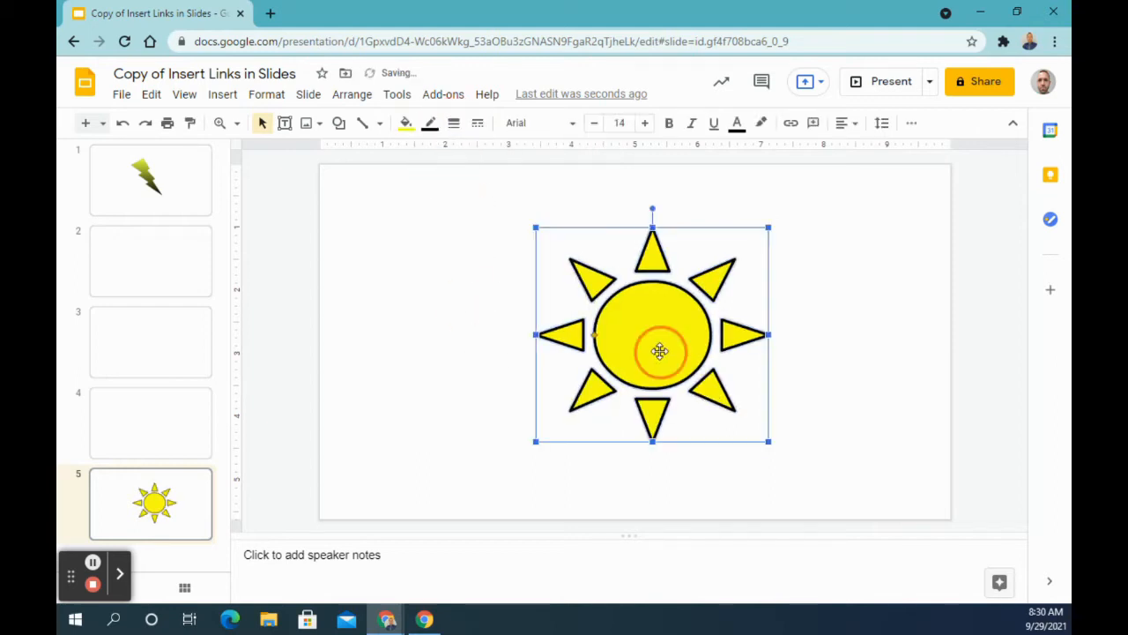
left_click(791, 129)
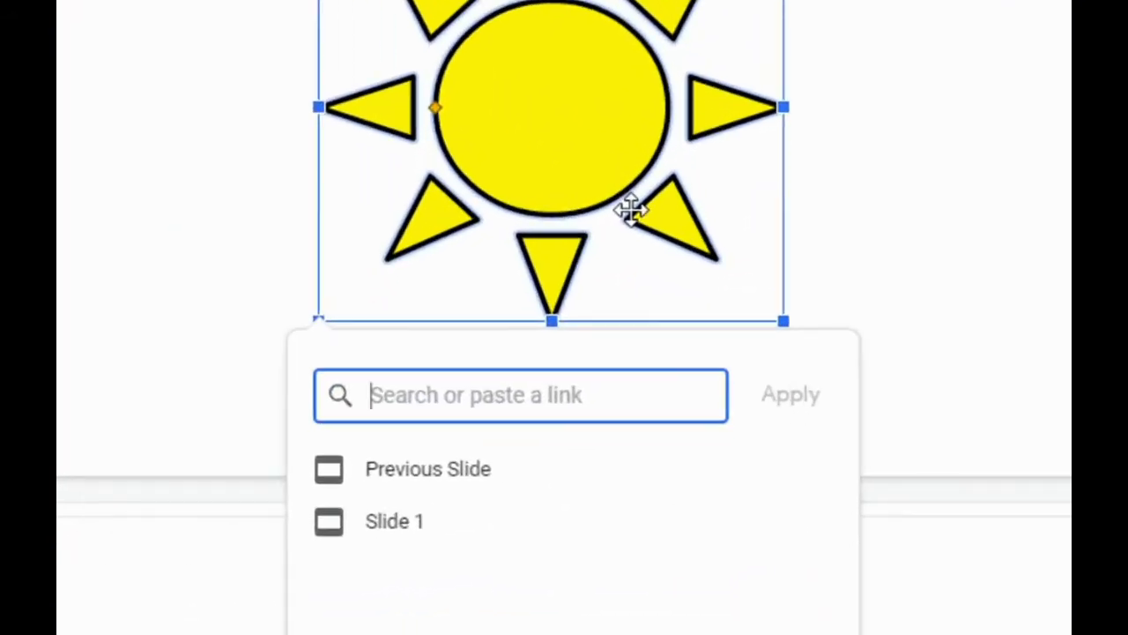
type("slide")
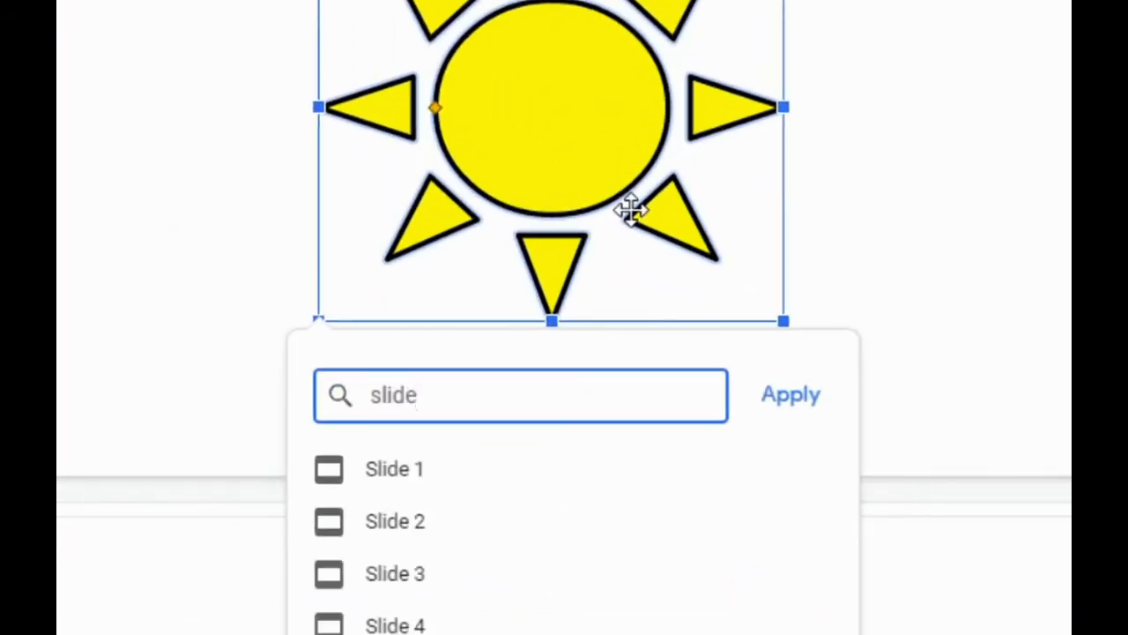
type(" 3")
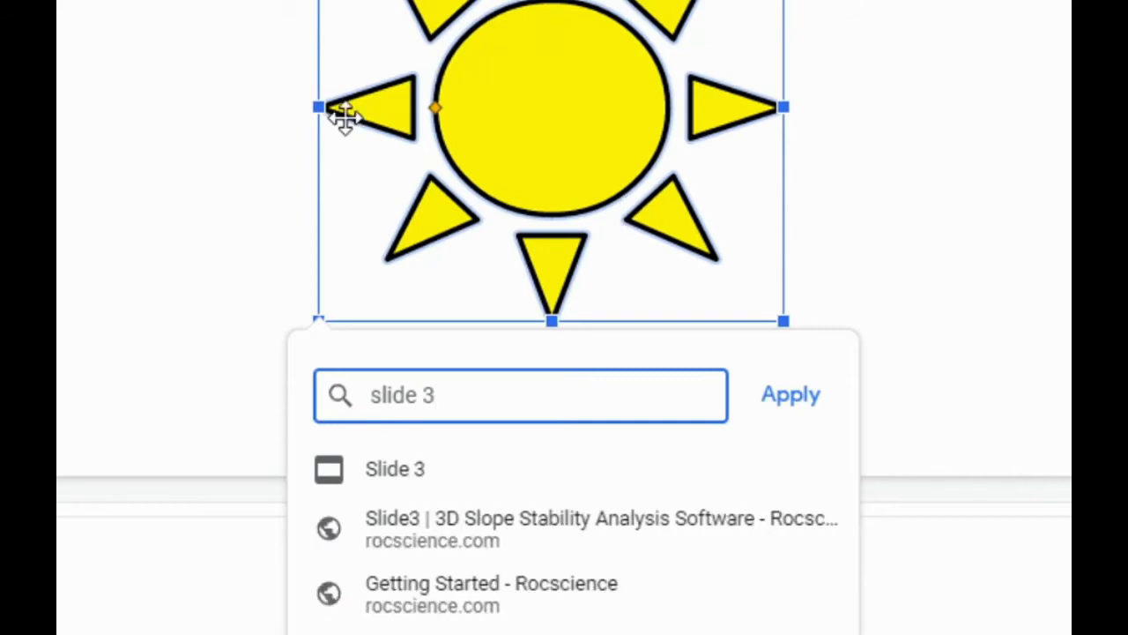
left_click(393, 476)
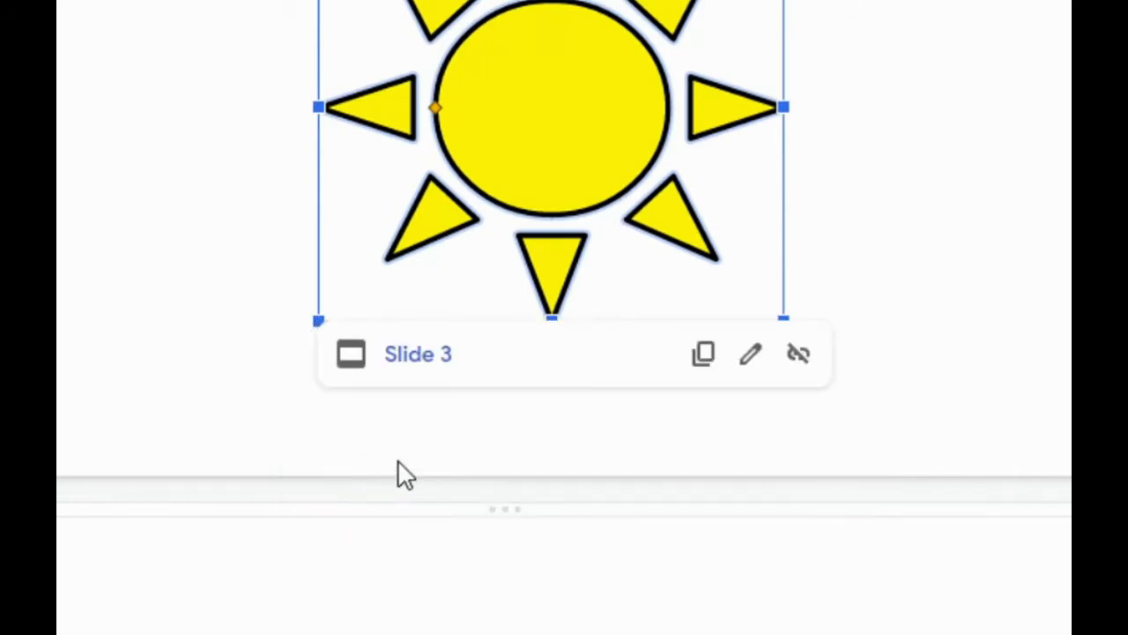
Return to slide 1 and test both shape links, following the lightning bolt to slide 5 and the sun to slide 3
left_click(141, 119)
left_click(166, 180)
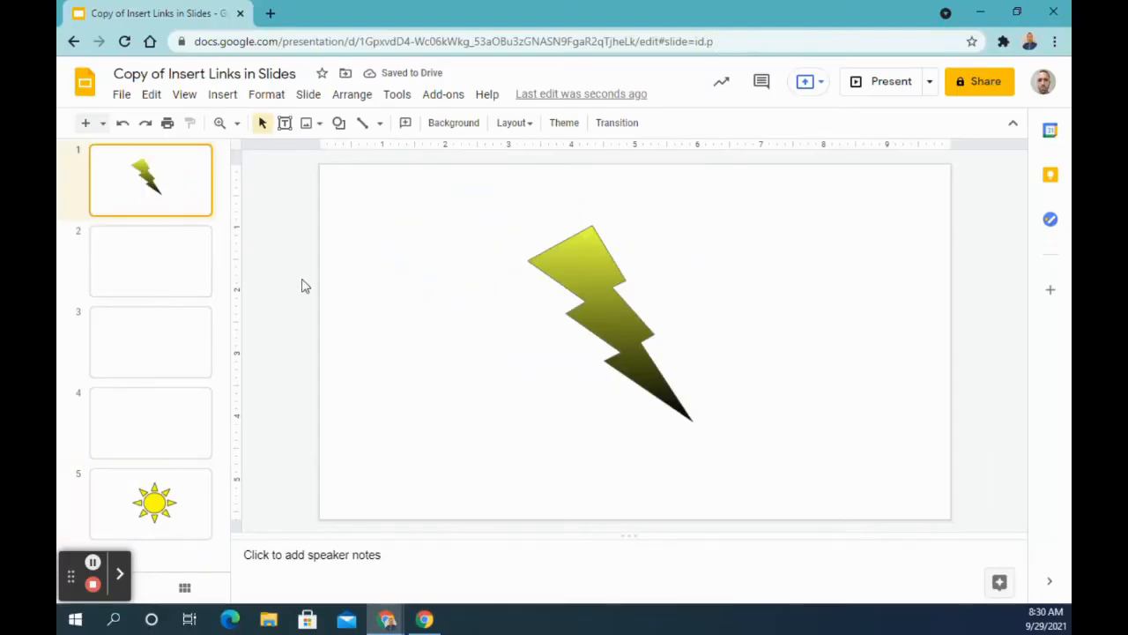
left_click(597, 281)
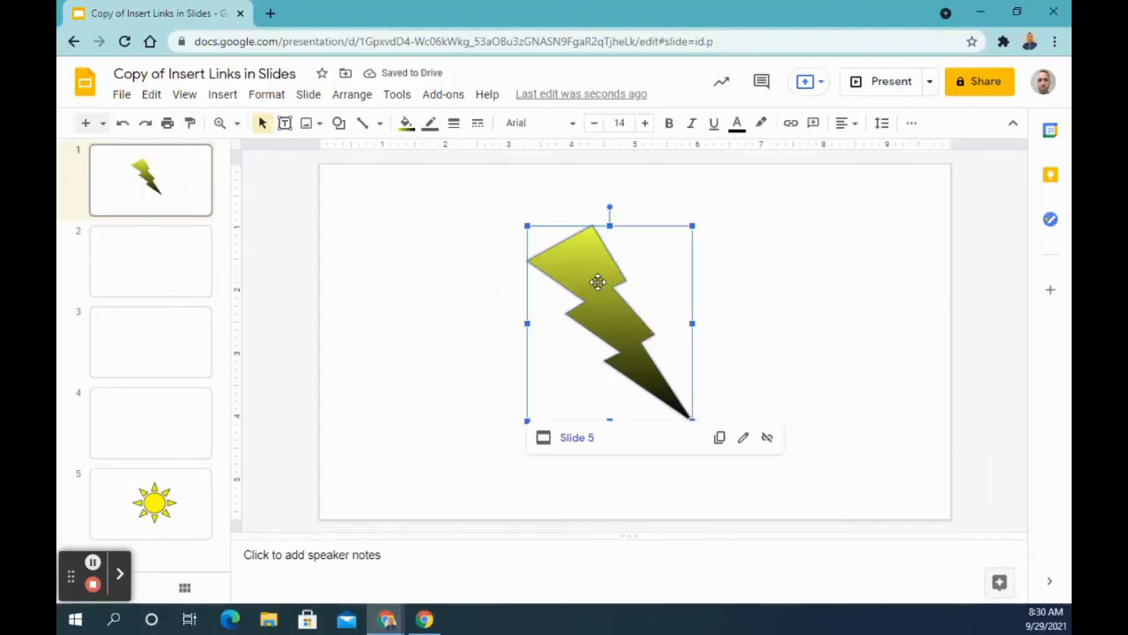
left_click(580, 438)
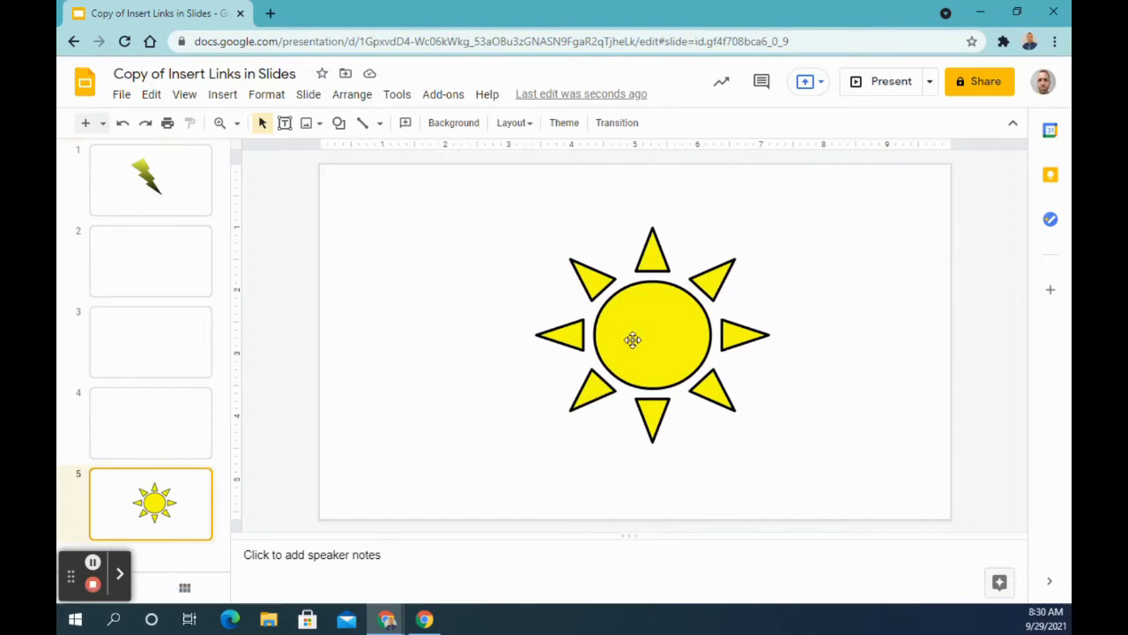
left_click(633, 340)
left_click(588, 460)
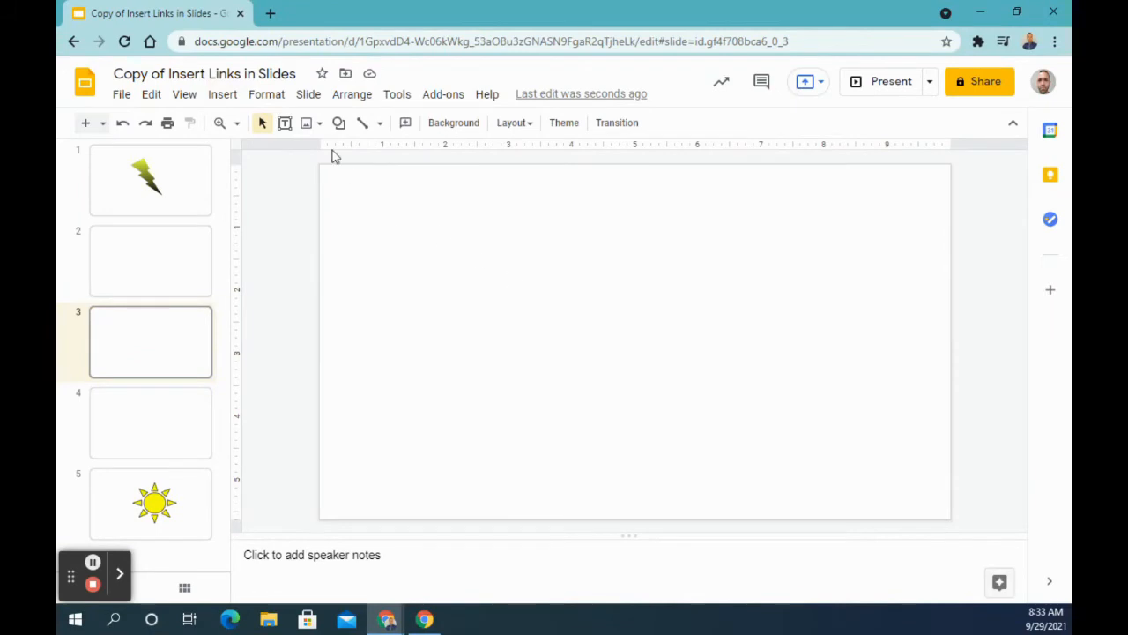
Search the web for "clip art" images and insert the black graduate silhouette on slide 3
left_click(313, 125)
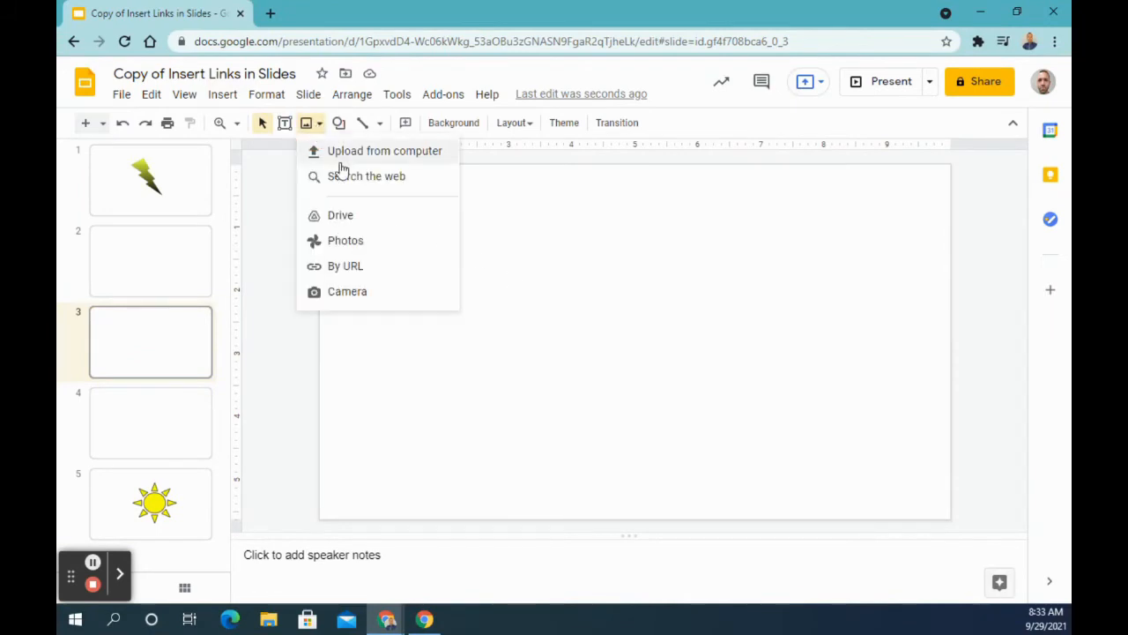
left_click(235, 152)
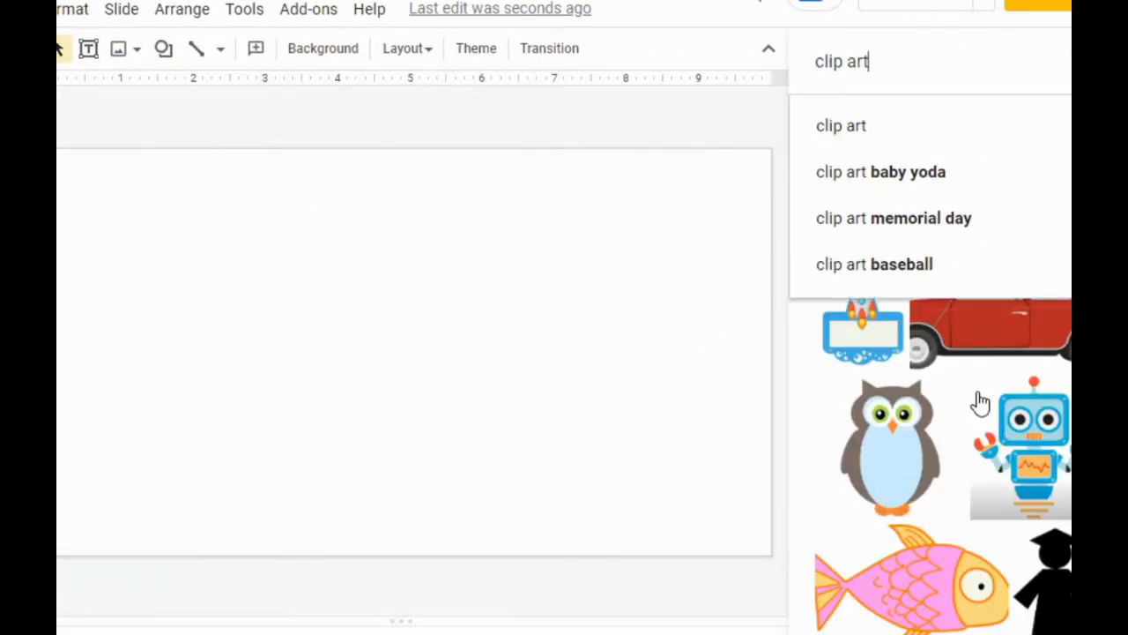
left_click(944, 70)
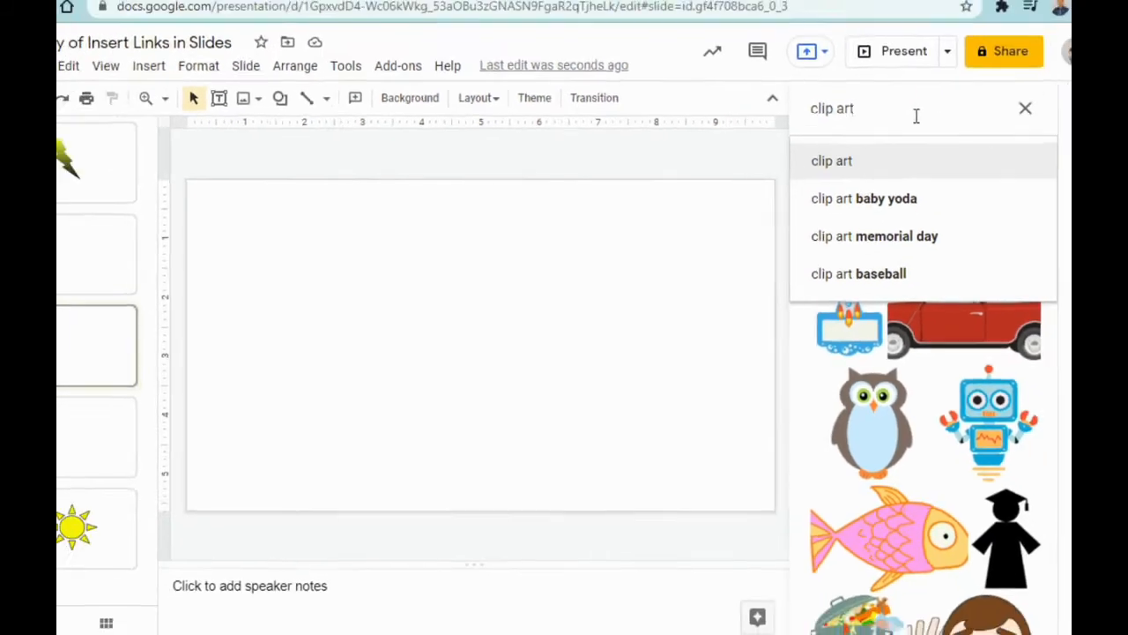
key("Return")
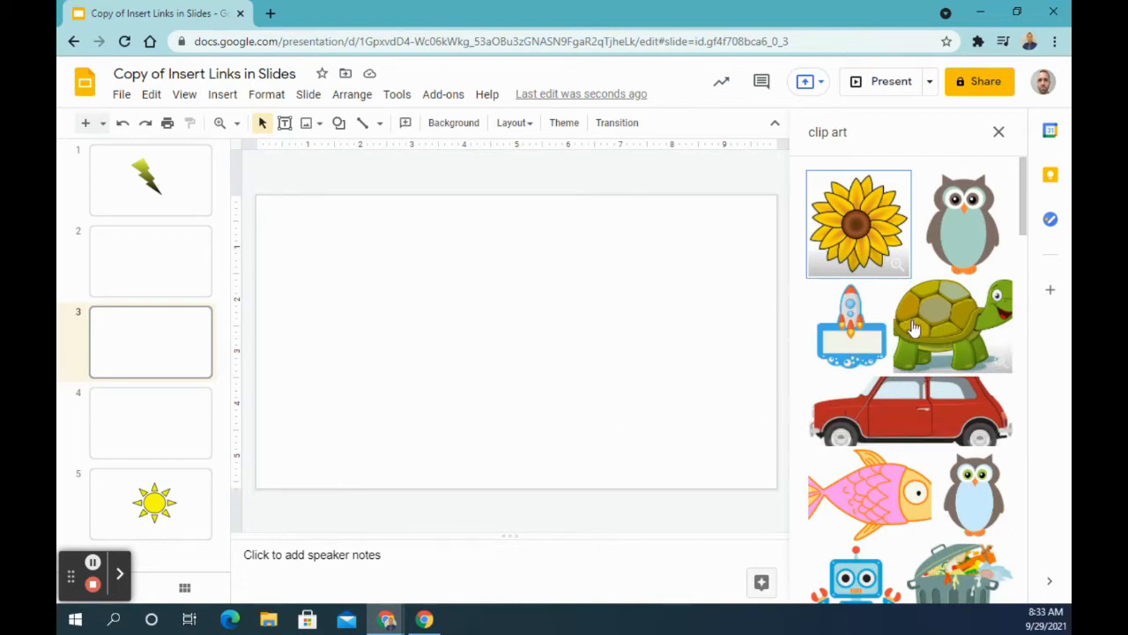
scroll(900, 313, "down", 4)
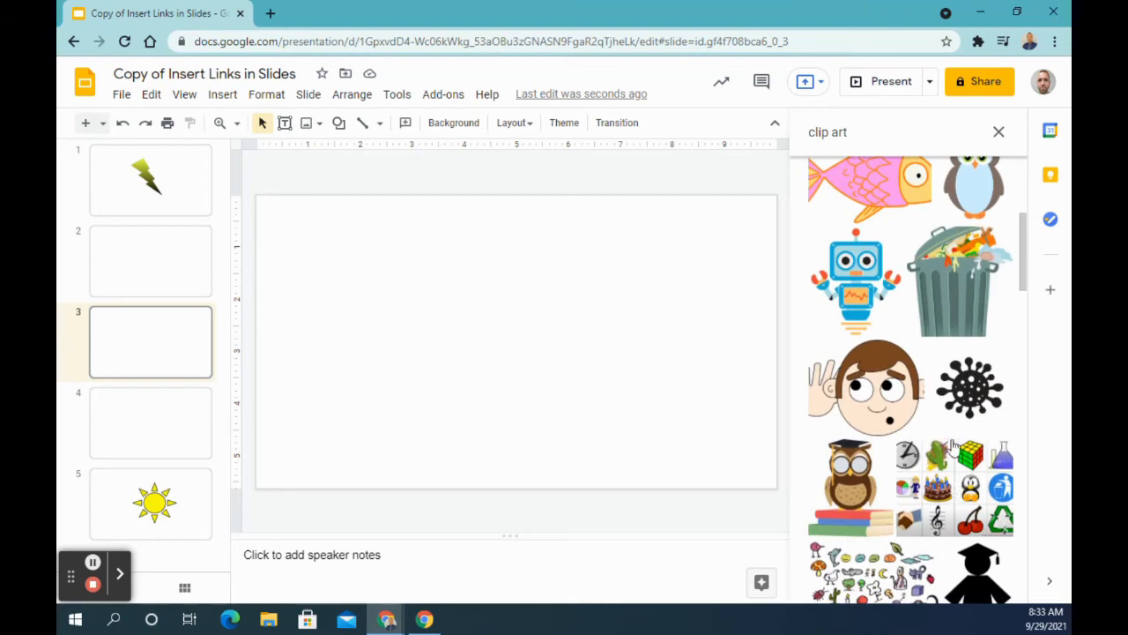
scroll(987, 454, "down", 2)
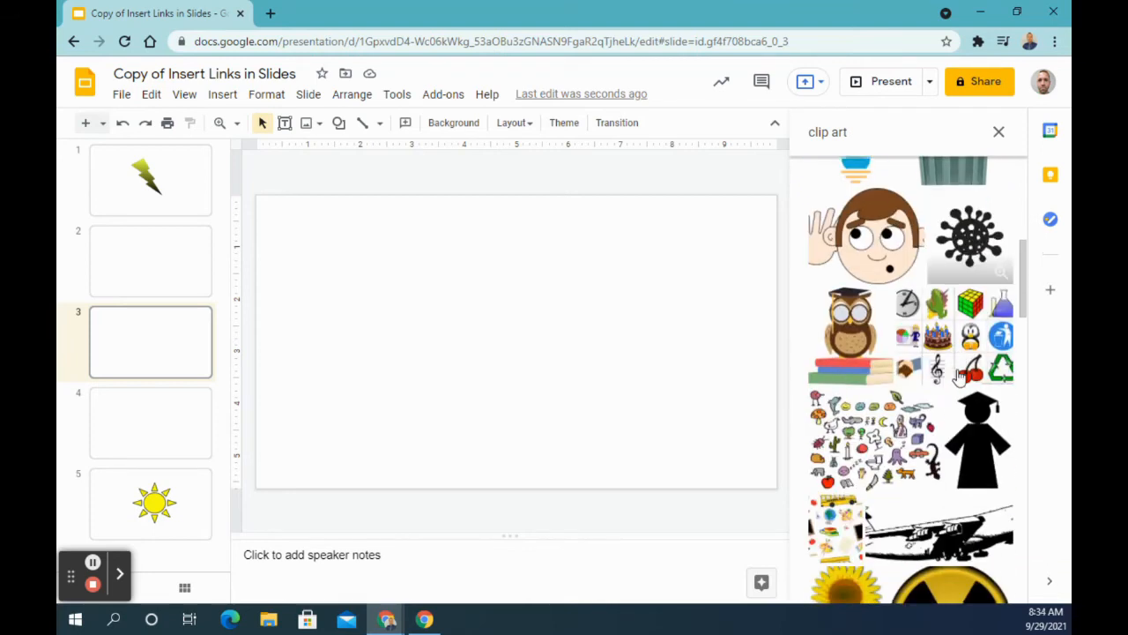
left_click(984, 441)
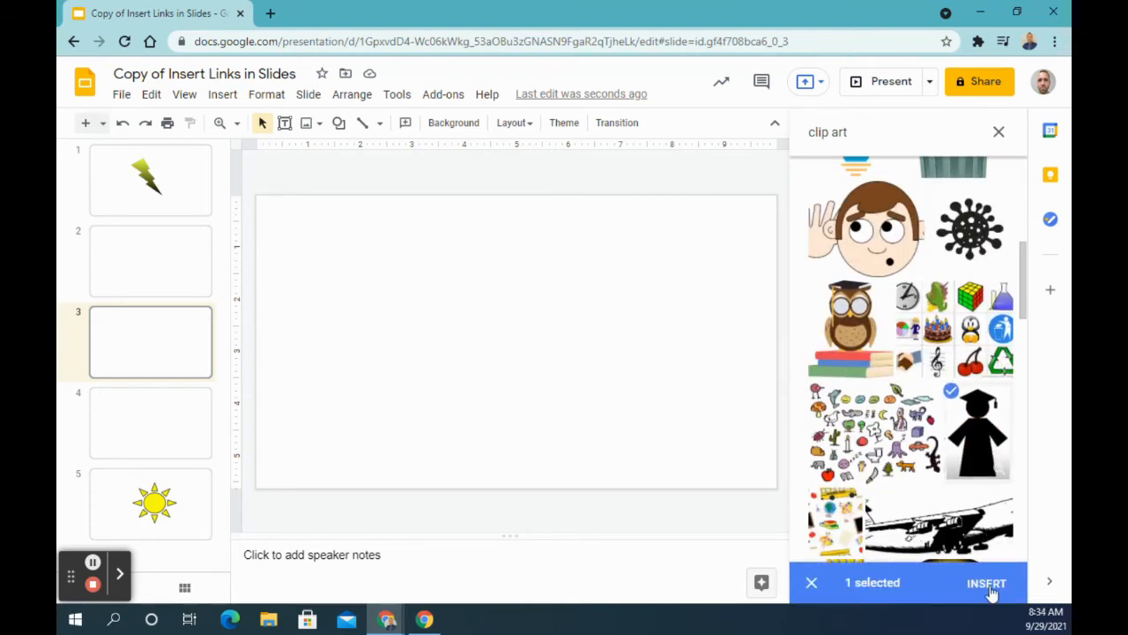
left_click(987, 583)
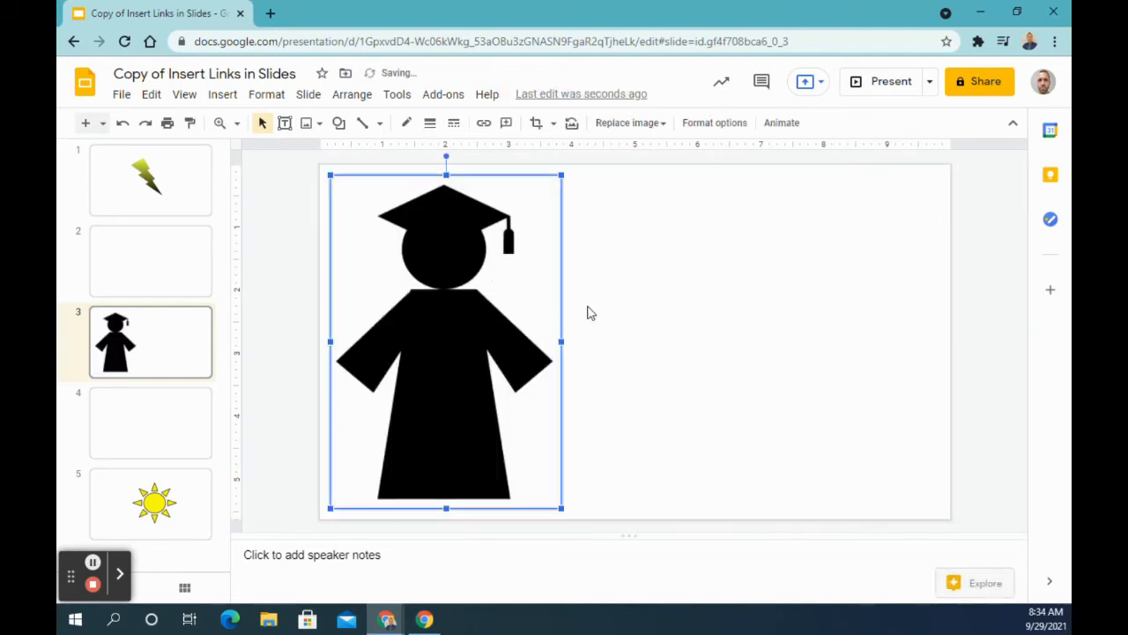
Shrink the graduate image to about 2 inches wide and position it in the lower middle of slide 3
left_click_drag(446, 285, 627, 279)
left_click_drag(518, 170, 622, 317)
left_click_drag(673, 353, 622, 342)
left_click(780, 336)
Link the graduate image on slide 3 to Slide 2
left_click(649, 401)
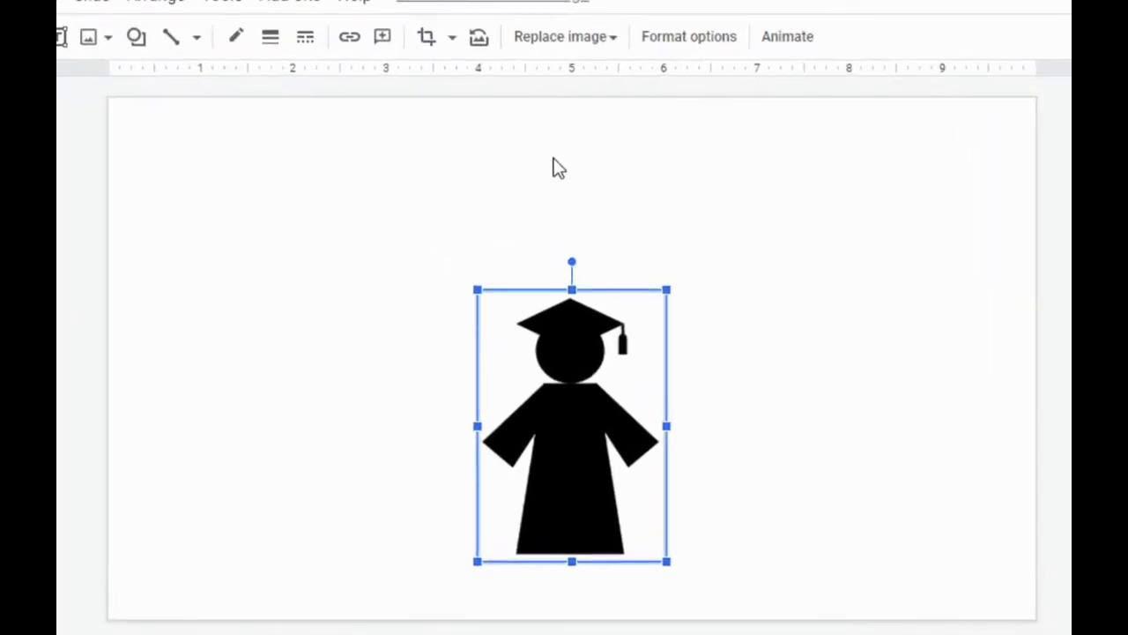
left_click(352, 40)
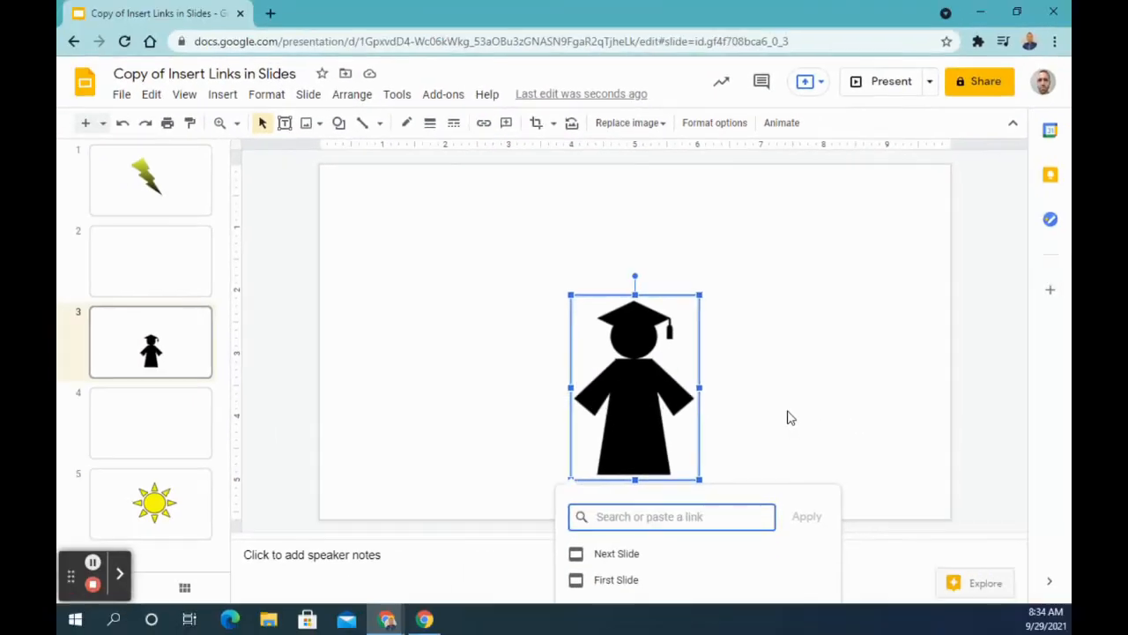
type("slide")
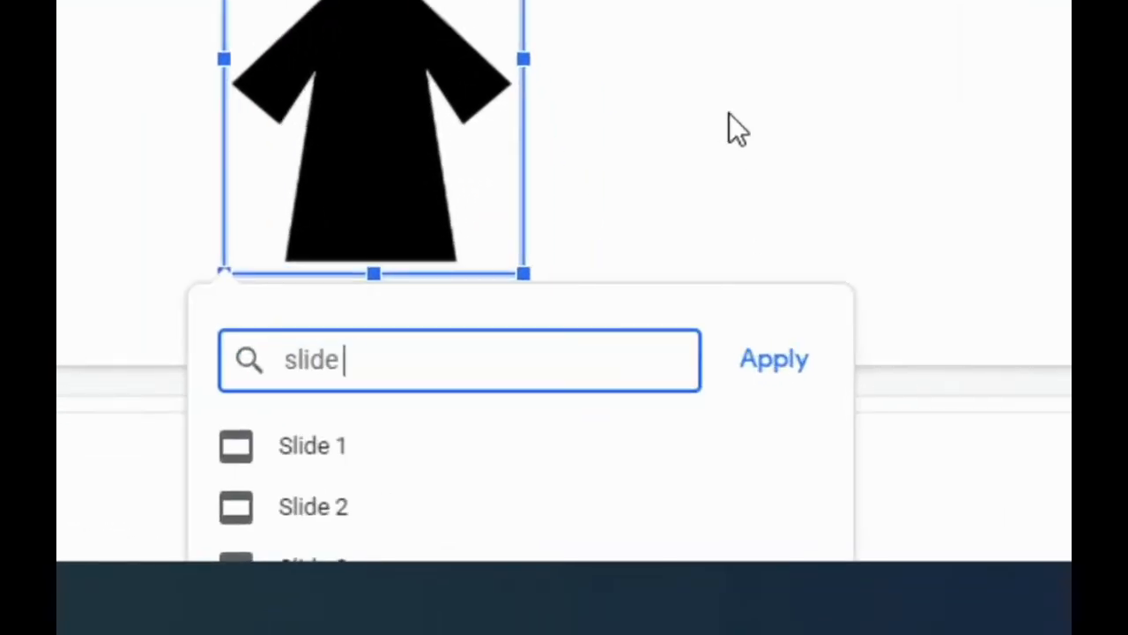
type(" 2")
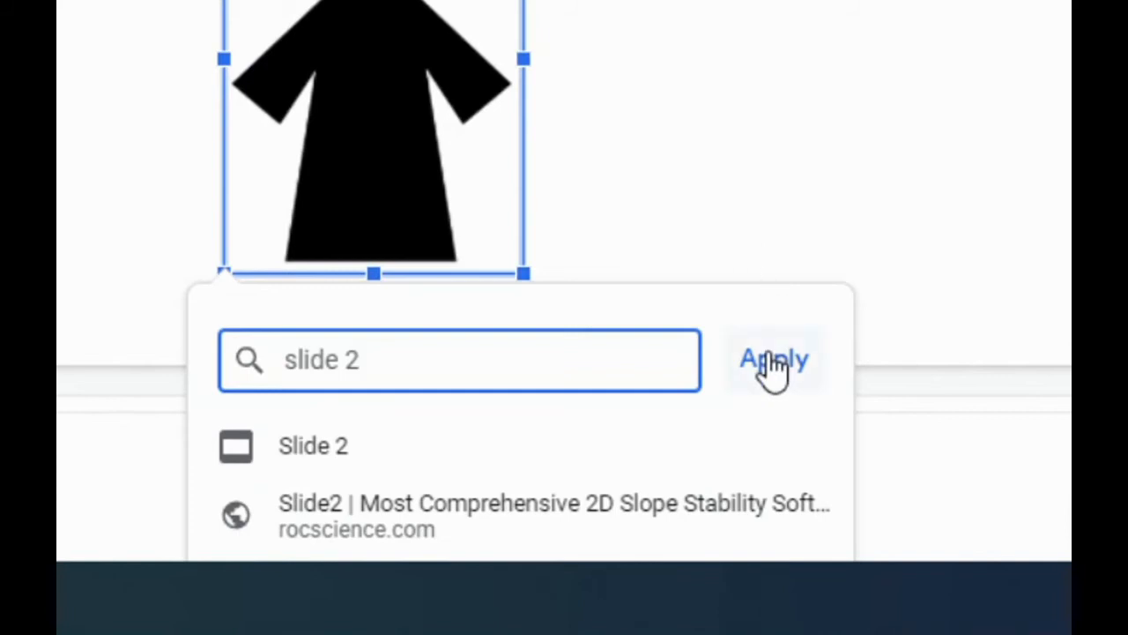
left_click(337, 451)
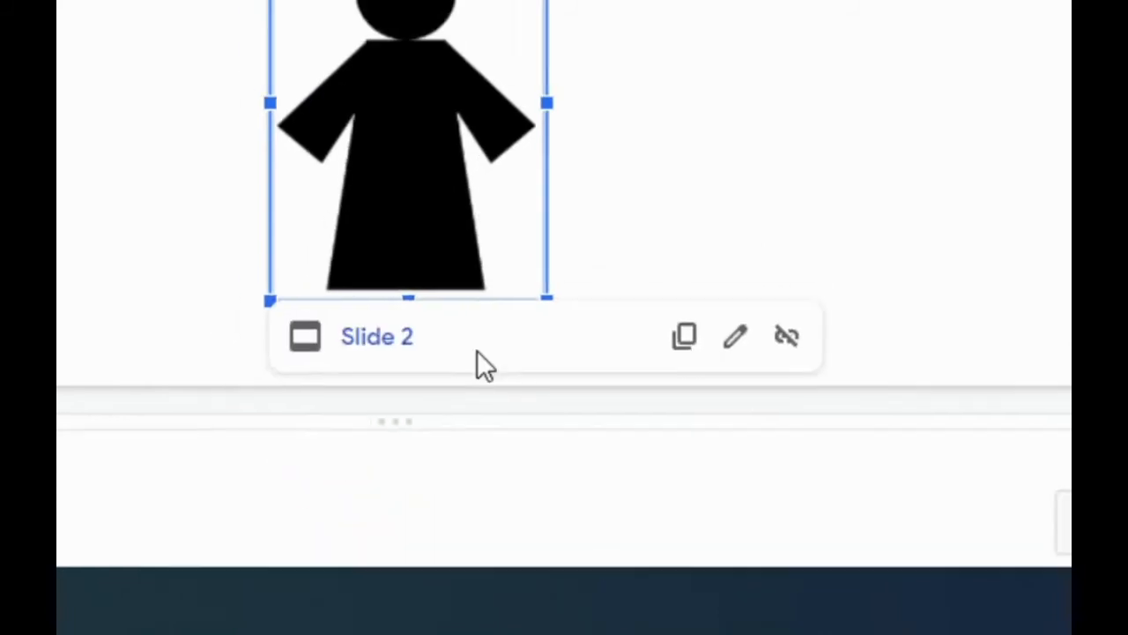
Test the graduate image's link by deselecting the image, selecting it again and following the link to slide 2
left_click(865, 374)
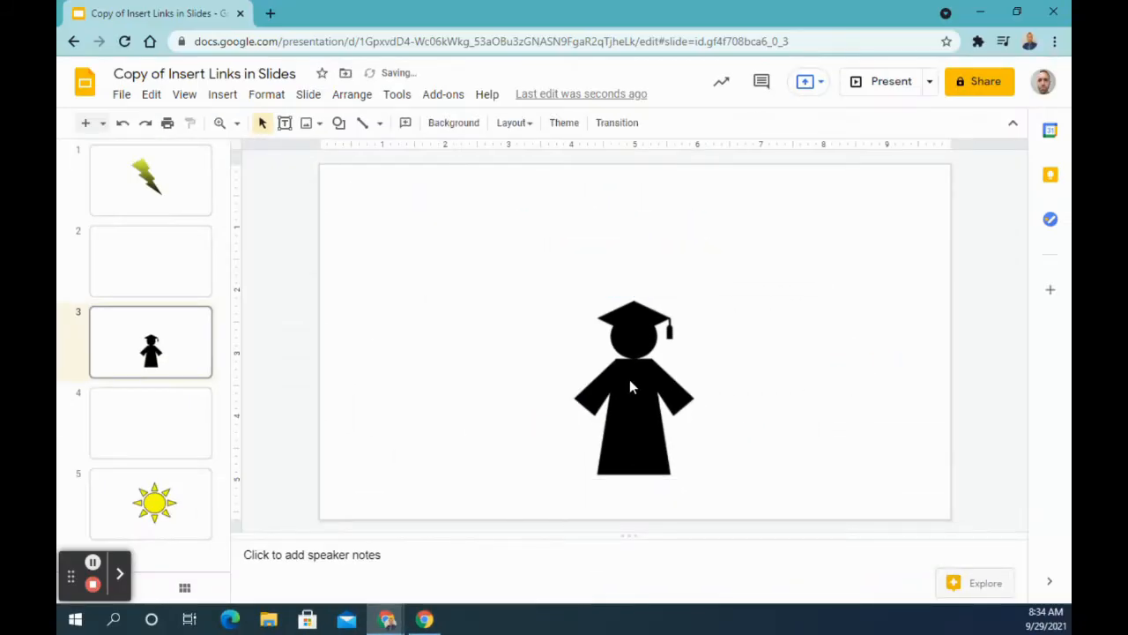
left_click(629, 386)
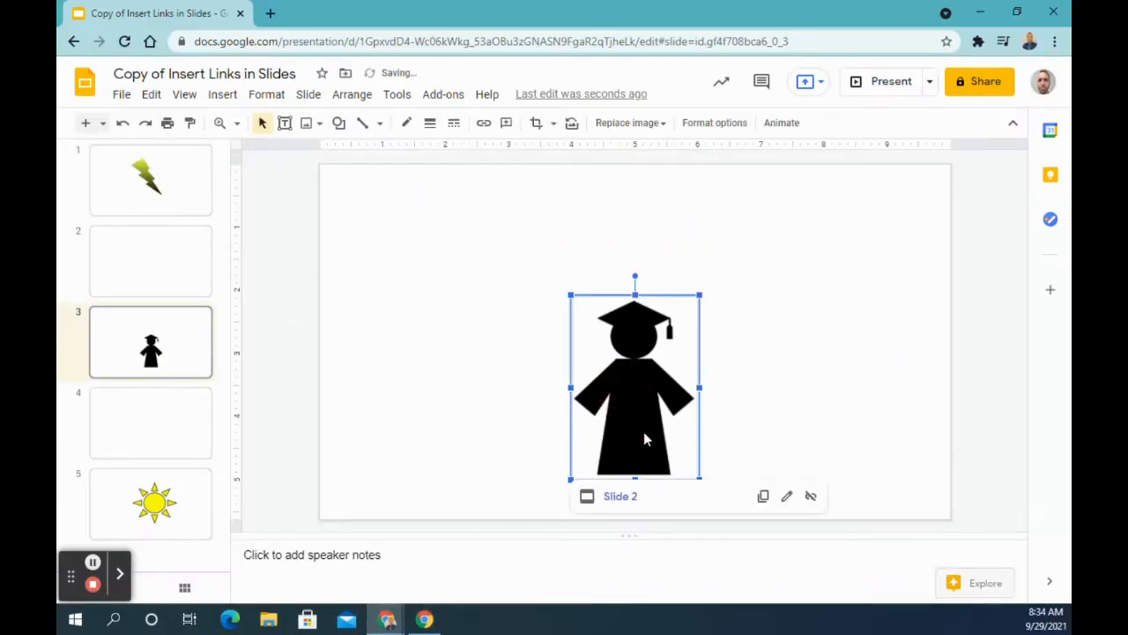
left_click(622, 496)
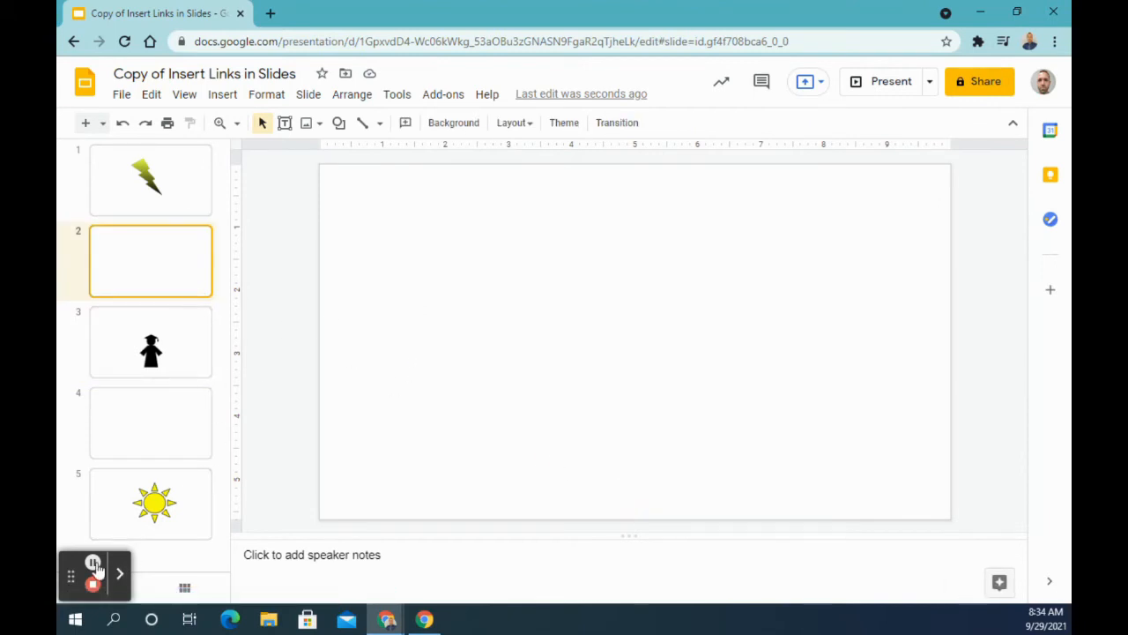
left_click(93, 564)
Insert word art reading "Click Here!" on slide 2 and move it slightly upward
left_click(224, 99)
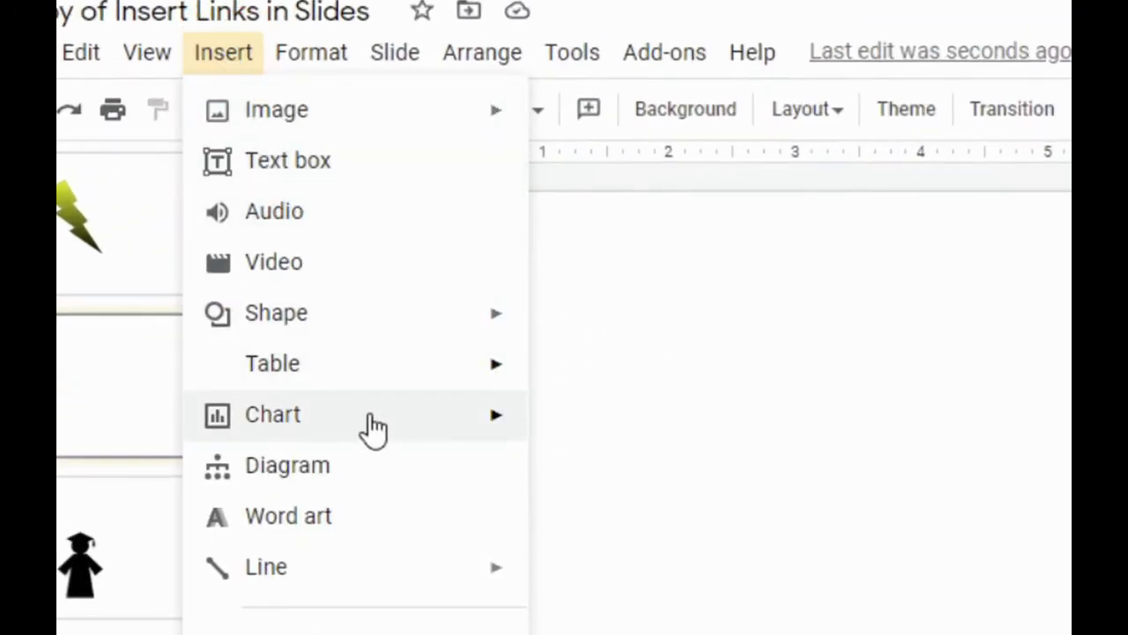
left_click(329, 526)
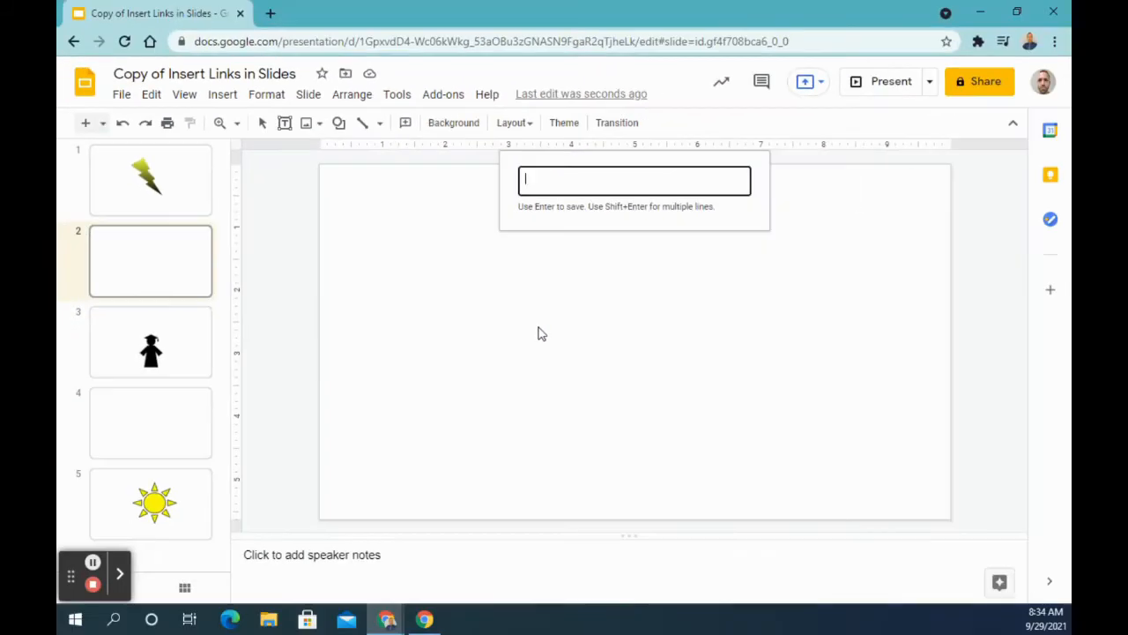
type("Click")
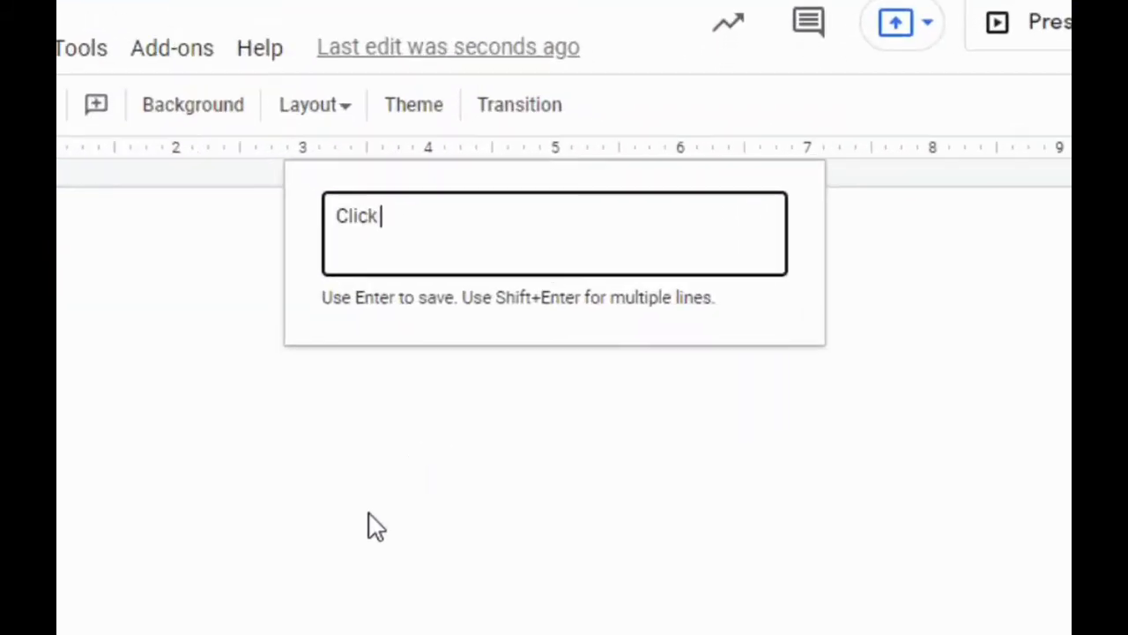
type(" Here")
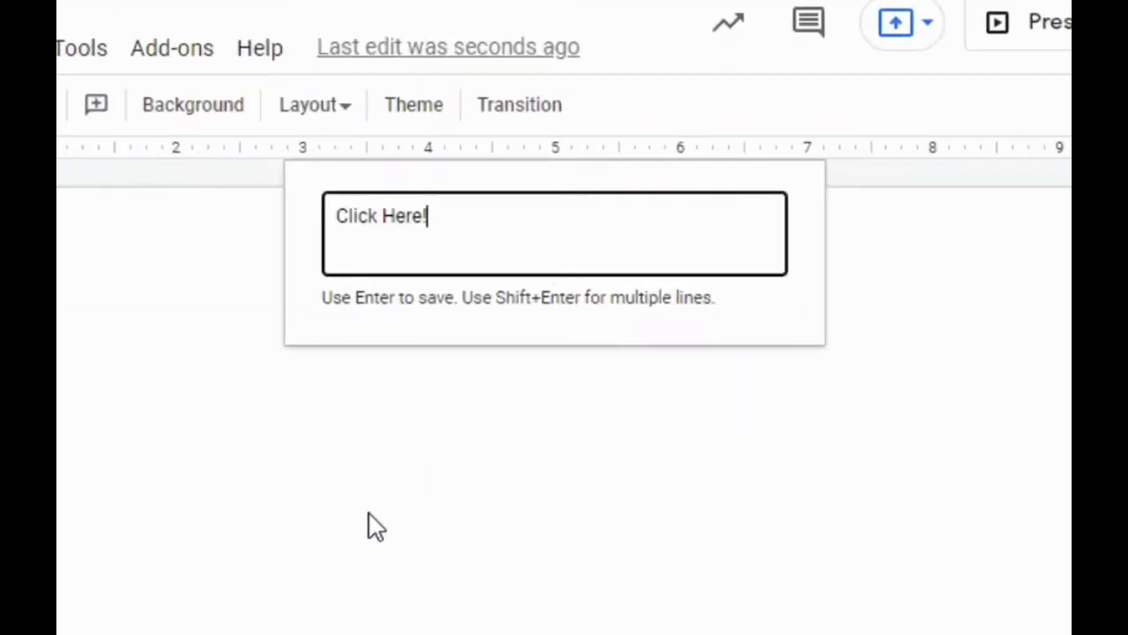
type("!")
key("Return")
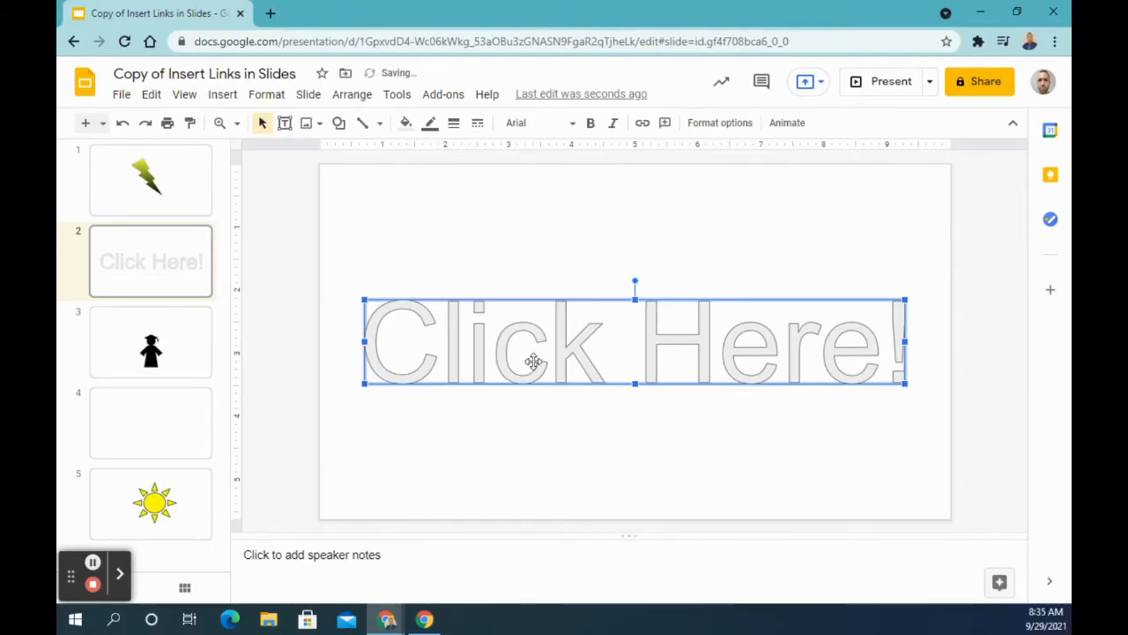
left_click_drag(534, 360, 534, 333)
Fill the "Click Here!" word art with a custom radial gradient running from green at the center to magenta at the edges
left_click(405, 123)
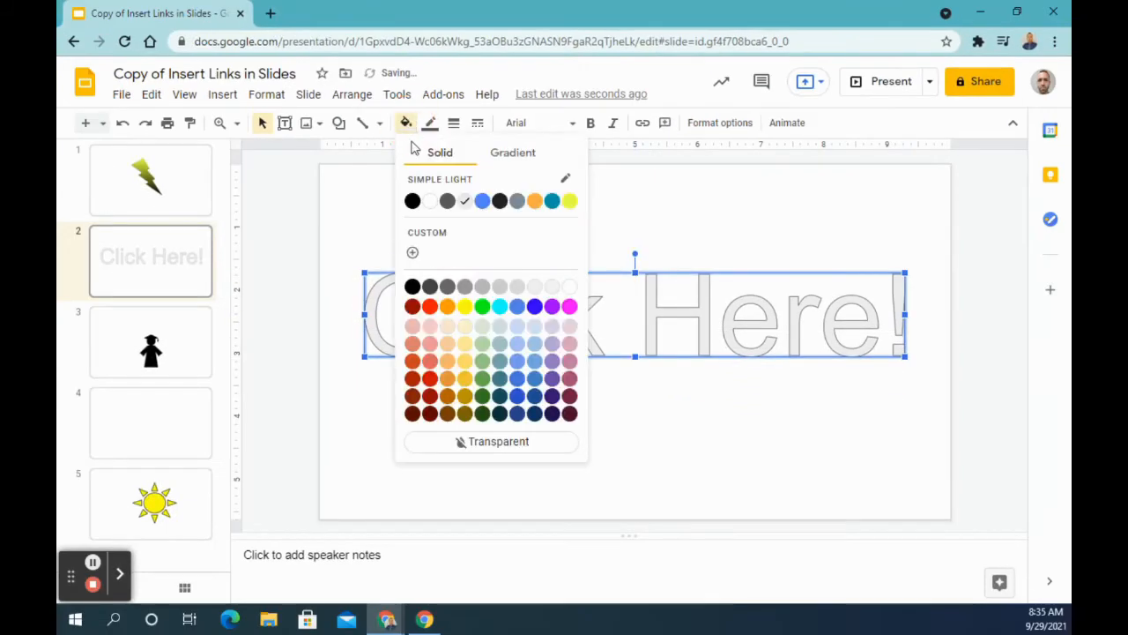
left_click(509, 153)
left_click(431, 277)
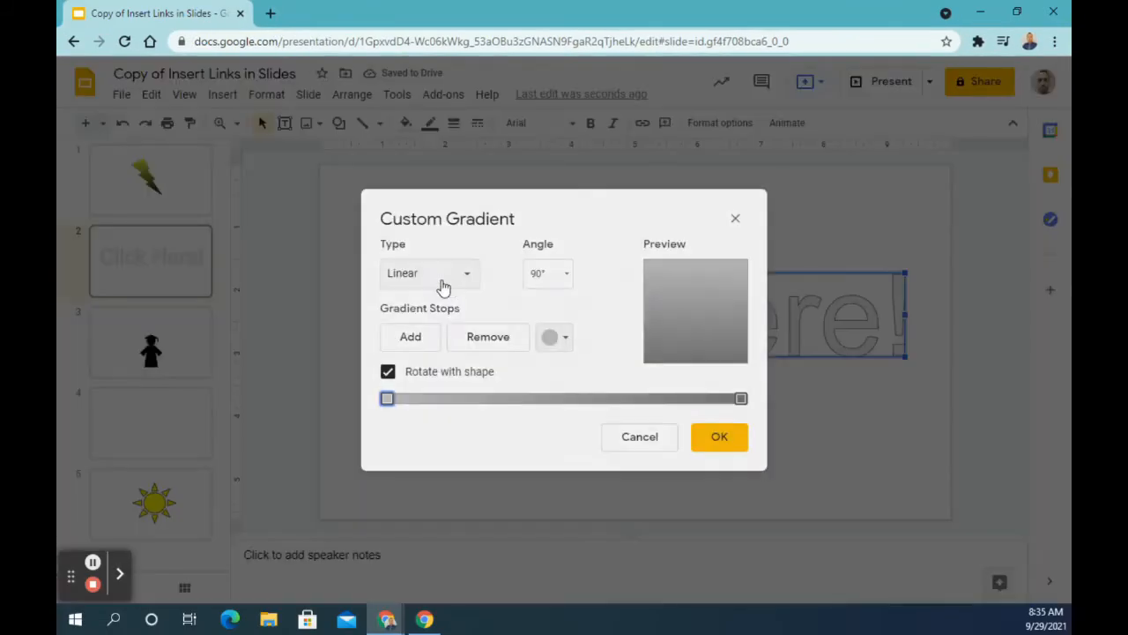
left_click(461, 273)
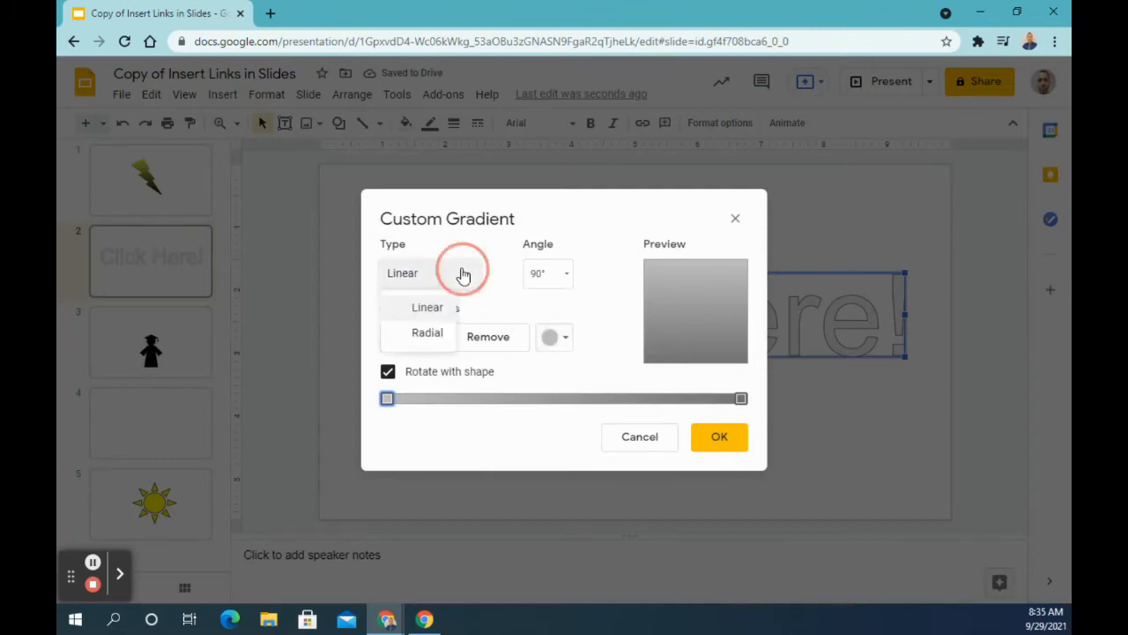
left_click(432, 330)
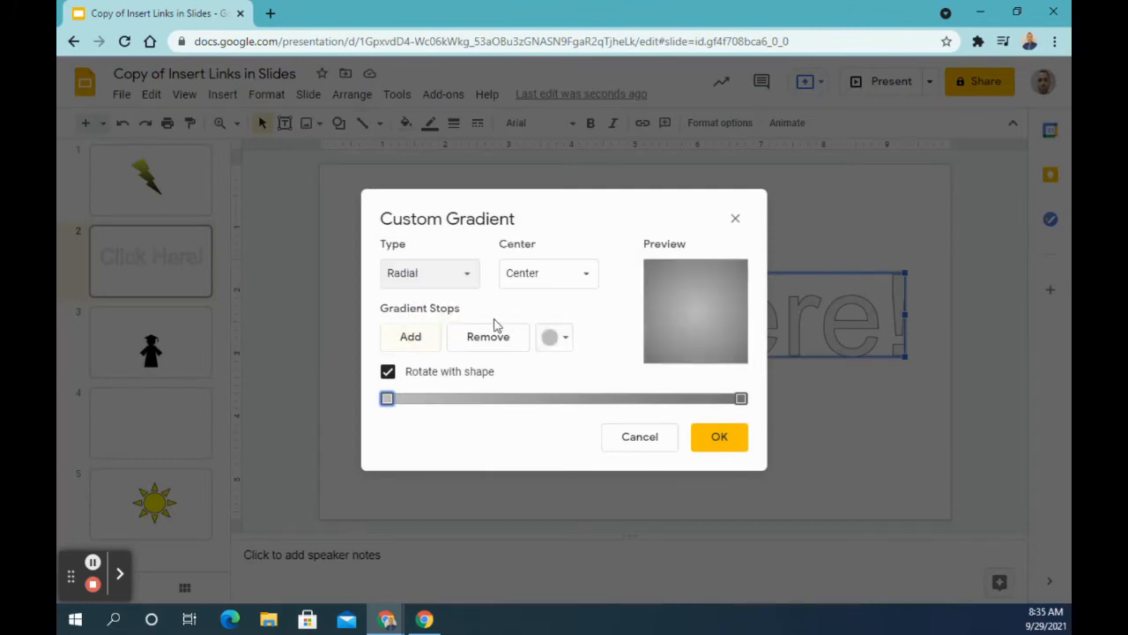
left_click(564, 339)
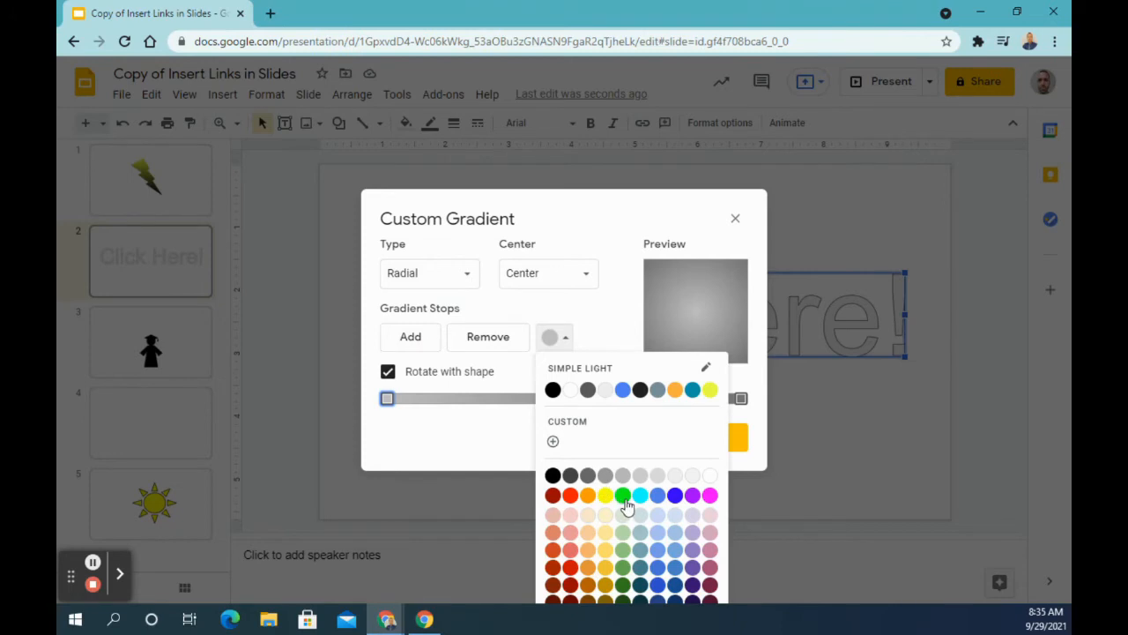
left_click(623, 497)
left_click(741, 400)
left_click(564, 340)
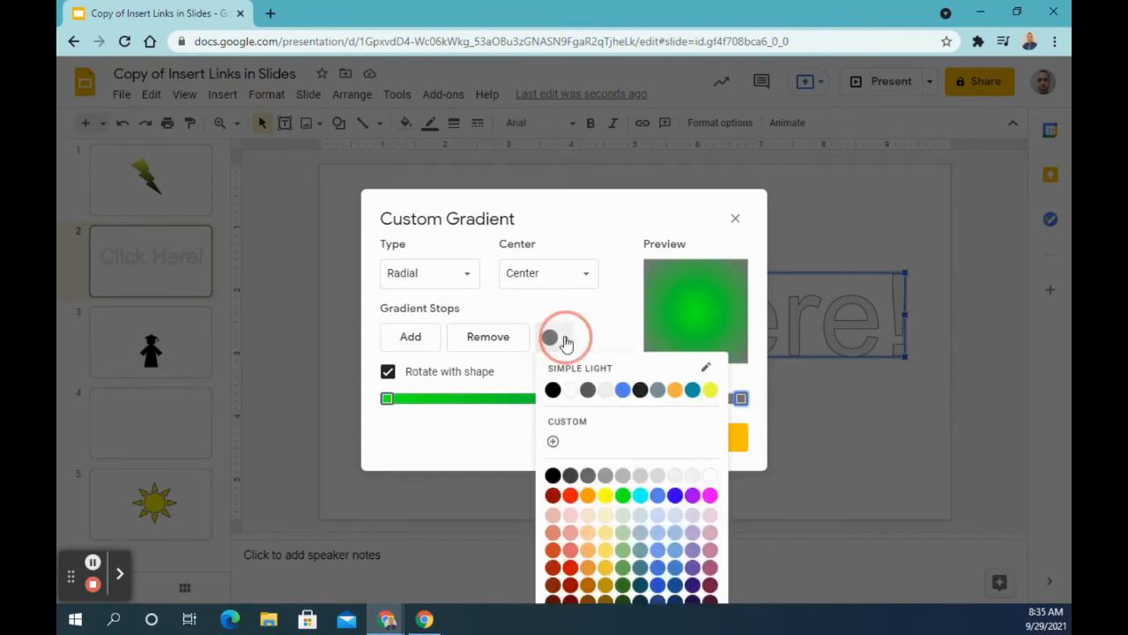
left_click(711, 496)
left_click(716, 441)
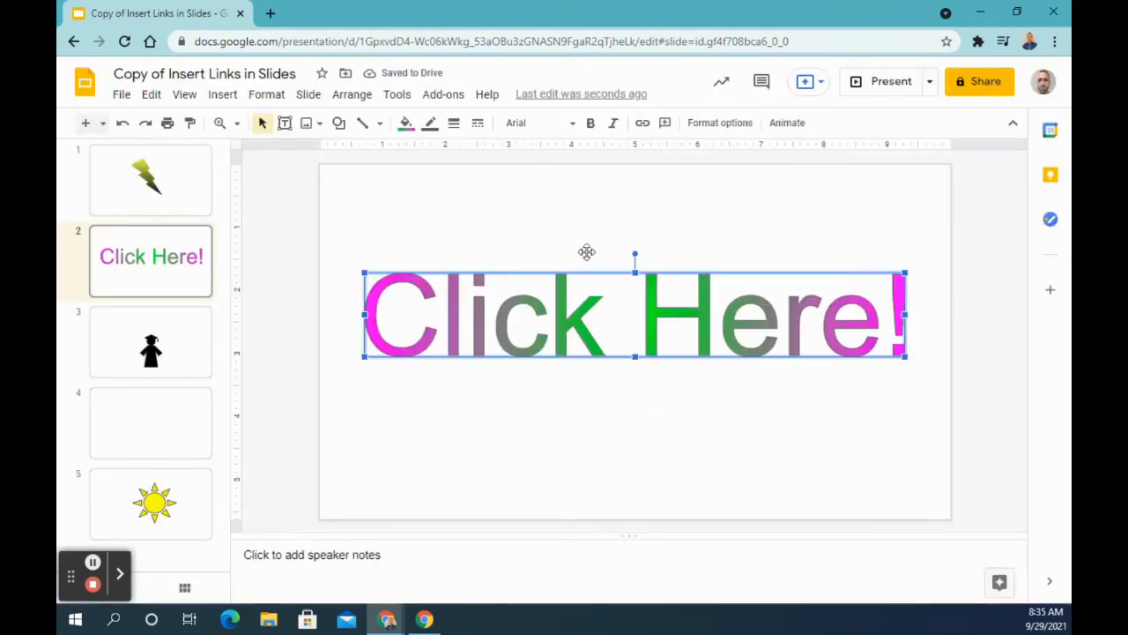
Give the "Click Here!" word art a black outline, trying an 8px weight before settling on 4px
left_click(430, 123)
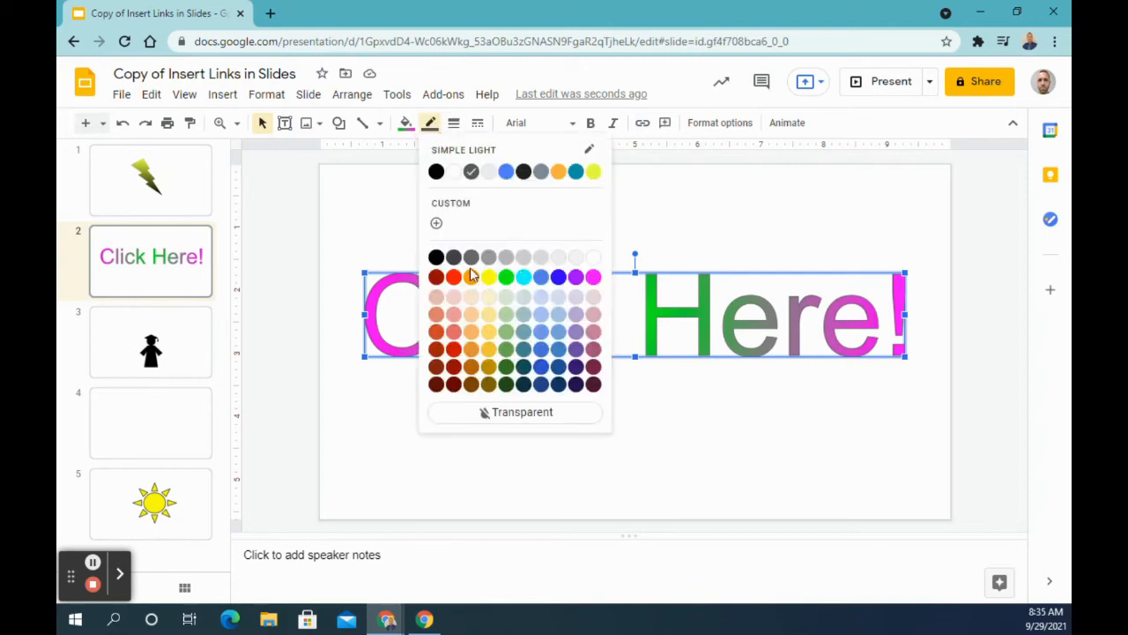
left_click(439, 258)
left_click(453, 123)
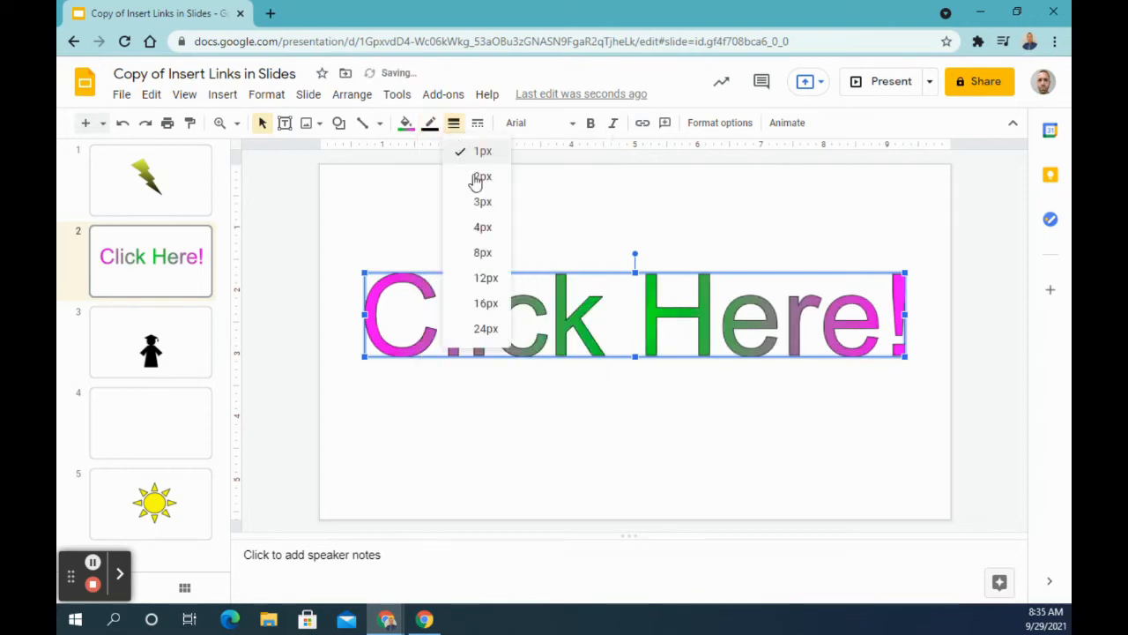
left_click(490, 253)
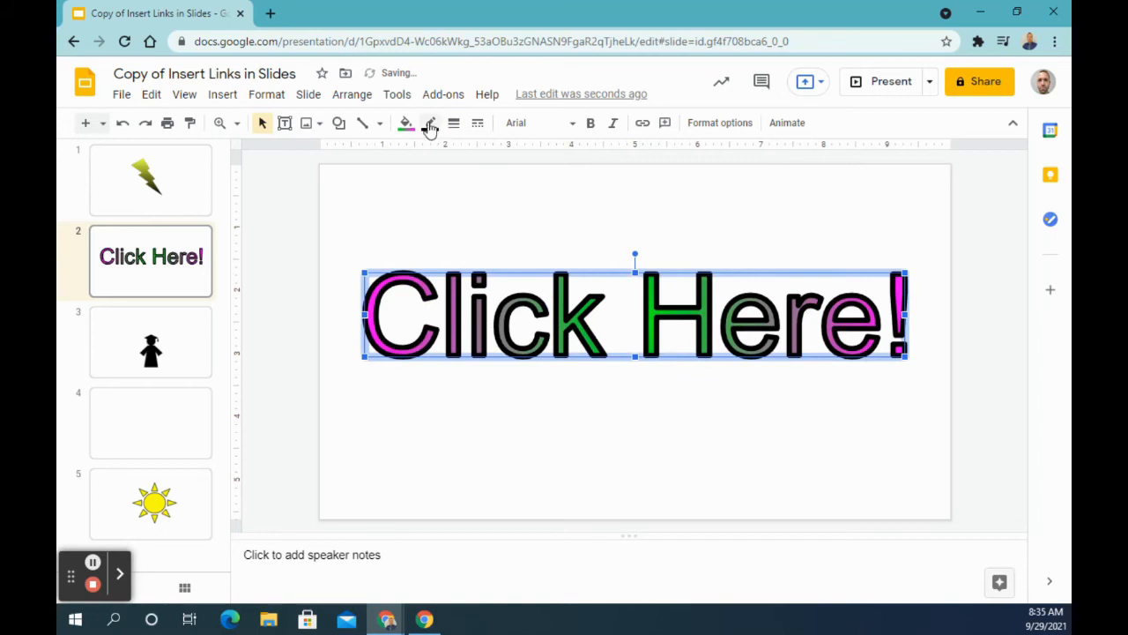
left_click(453, 124)
left_click(503, 235)
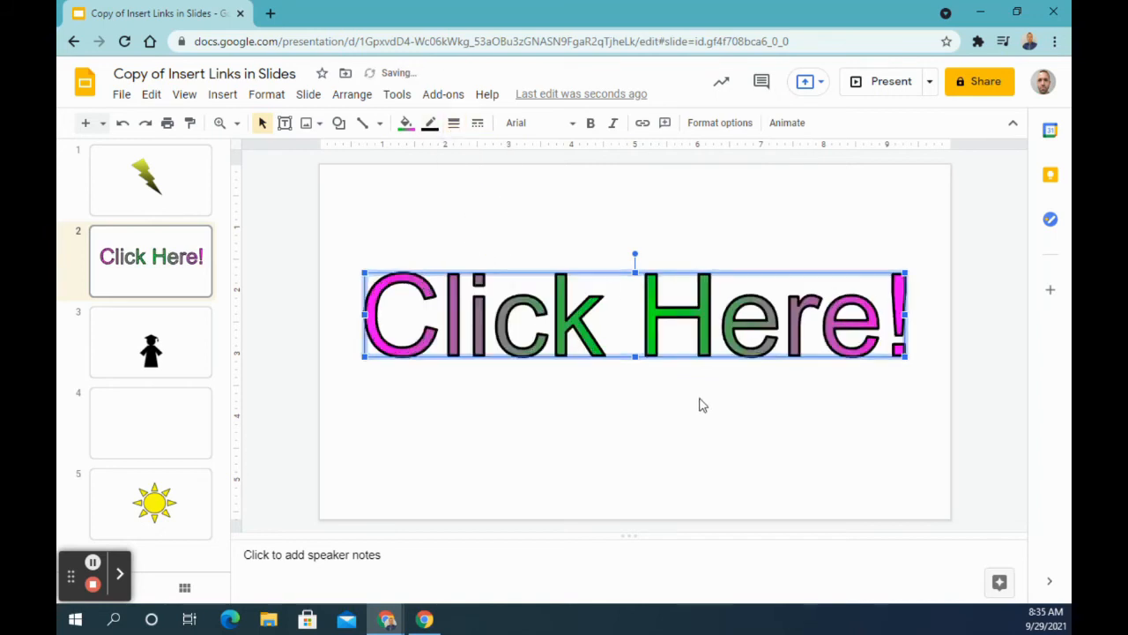
Start adding a link to the "Click Here!" word art and search the link destinations for "slide"
left_click(641, 124)
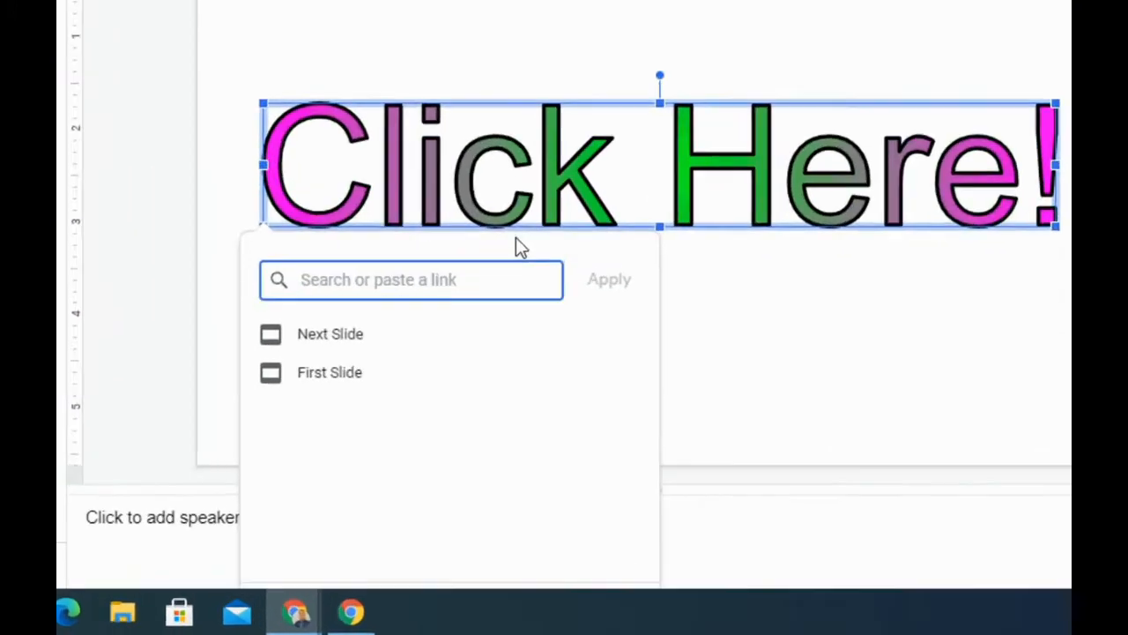
type("slide")
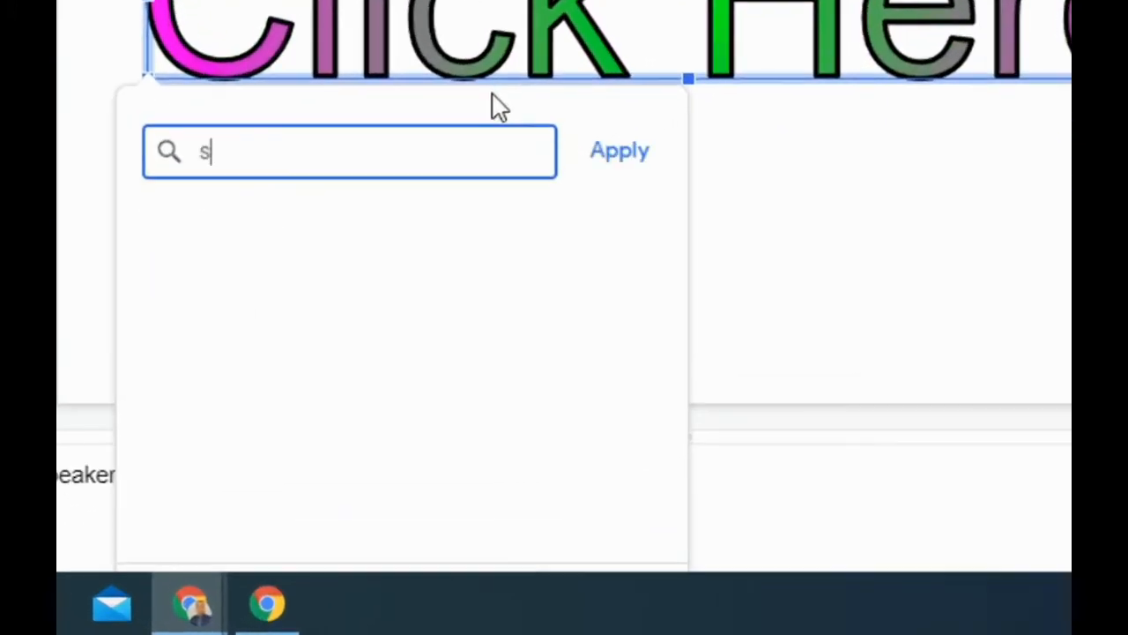